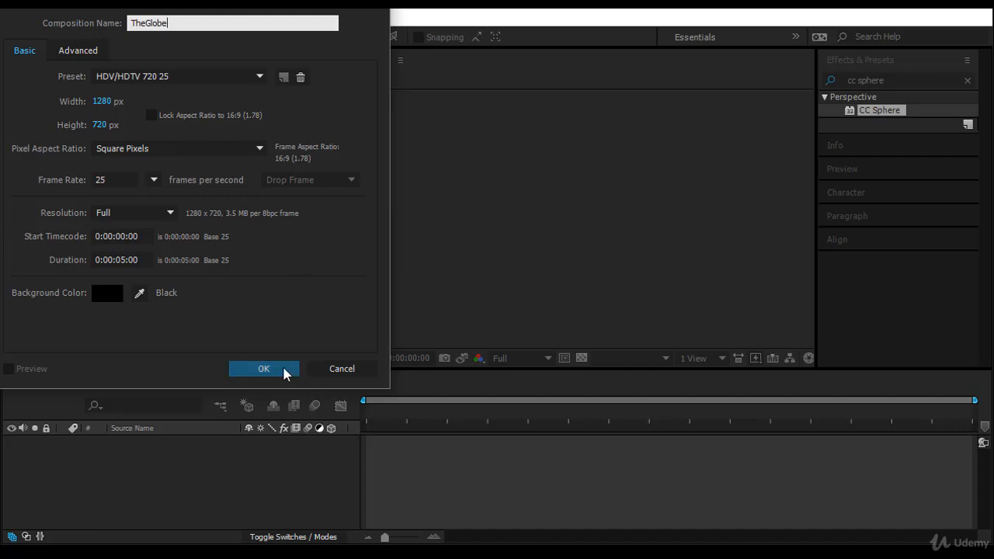
Step: Create a composition named TheGlobe at 1280 x 720, 25 fps, with a duration of 0:00:05:00
left_click_drag(147, 260, 104, 253)
left_click(238, 365)
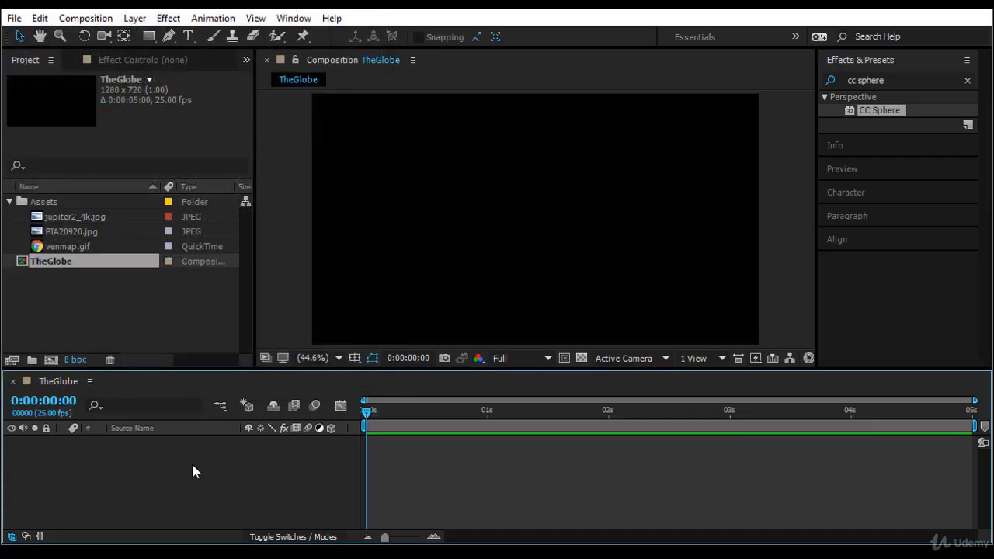
Step: Preview the planet texture assets and add venmap.gif as a layer in the TheGlobe composition
left_click(68, 246)
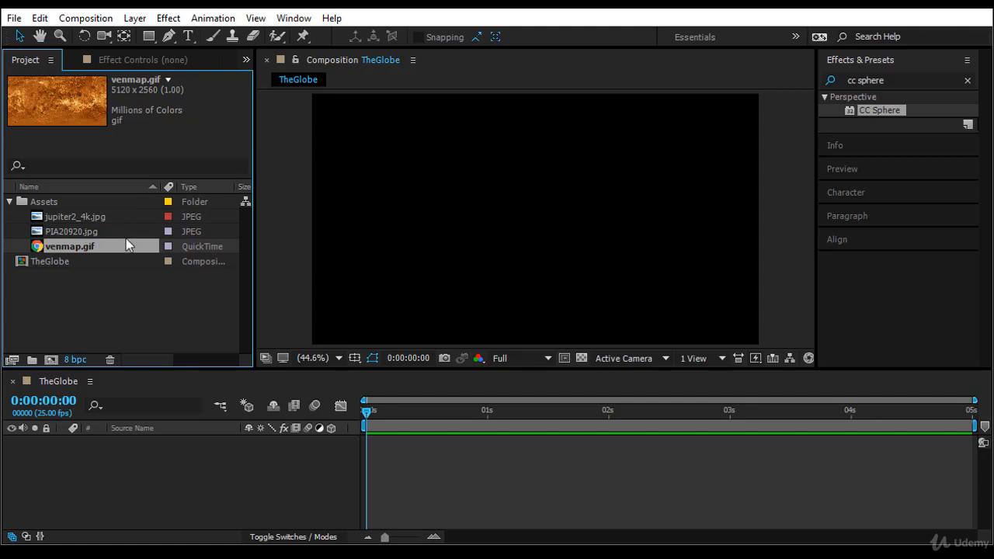
left_click(111, 216)
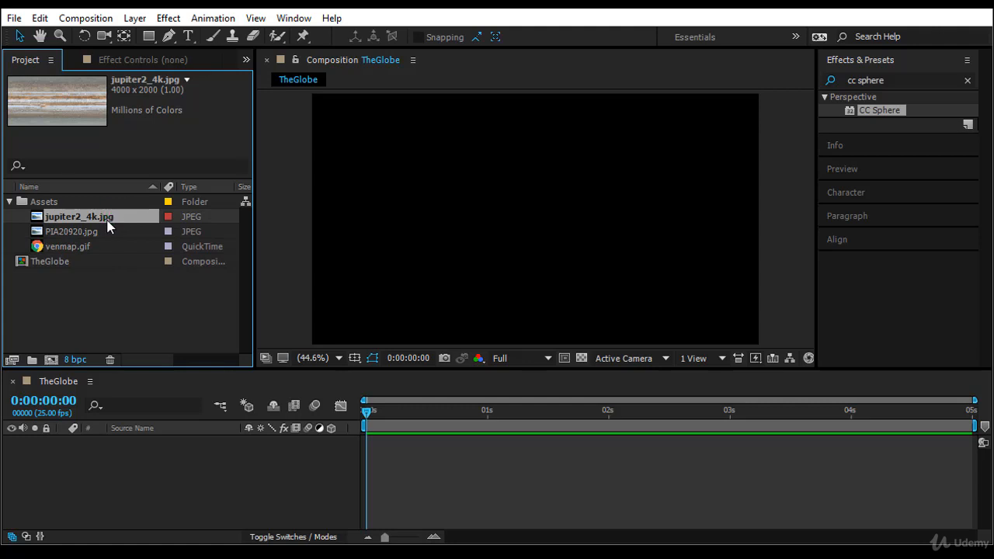
left_click(110, 246)
left_click(115, 217)
left_click(115, 246)
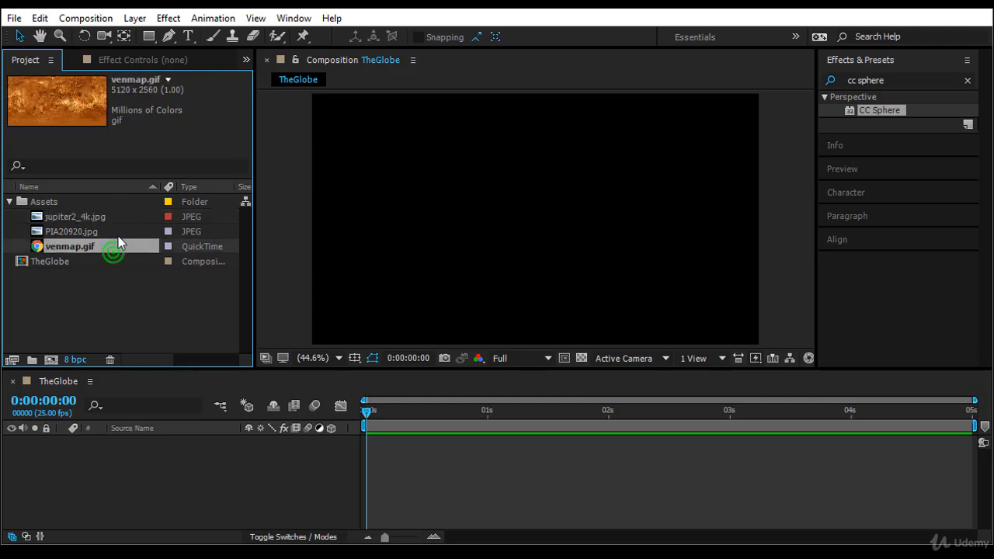
left_click_drag(114, 245, 109, 456)
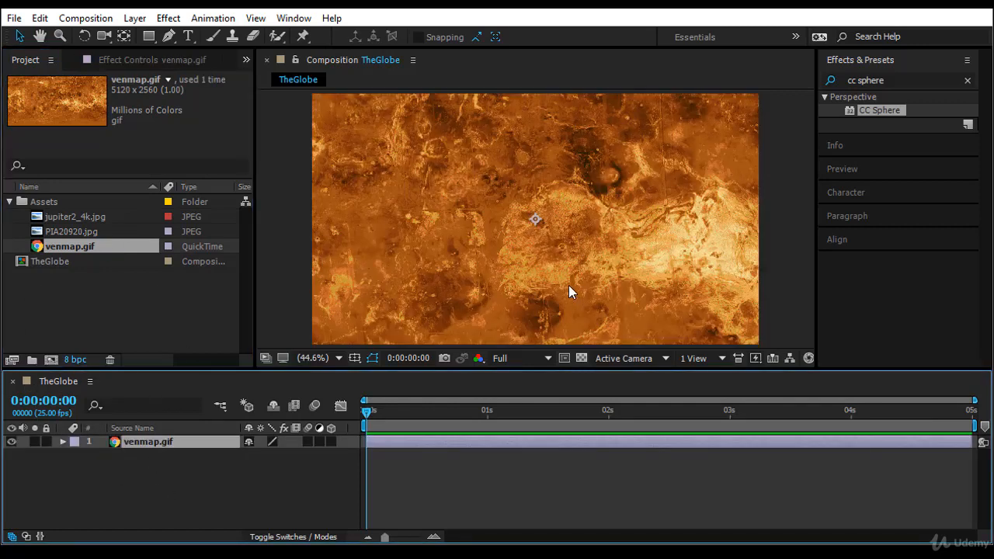
Step: Scale the oversized venmap.gif layer to the frame with the Fit to Comp transform
scroll(569, 291, "down", 4)
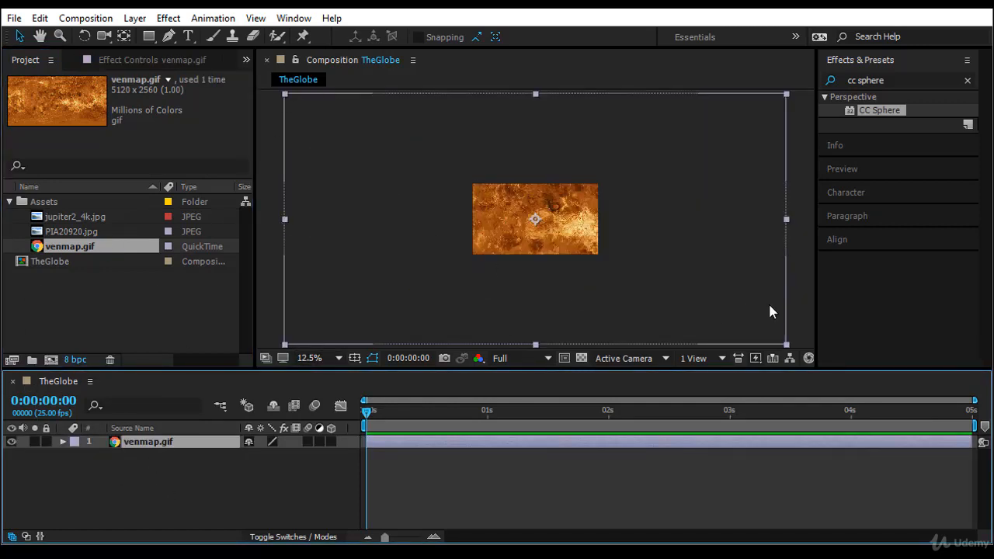
left_click(186, 486)
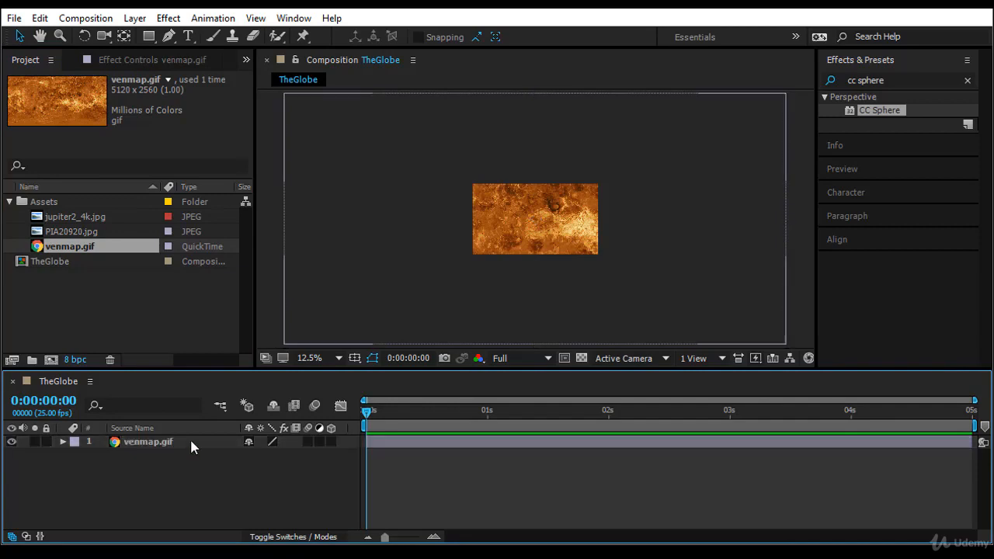
right_click(191, 442)
mouse_move(277, 129)
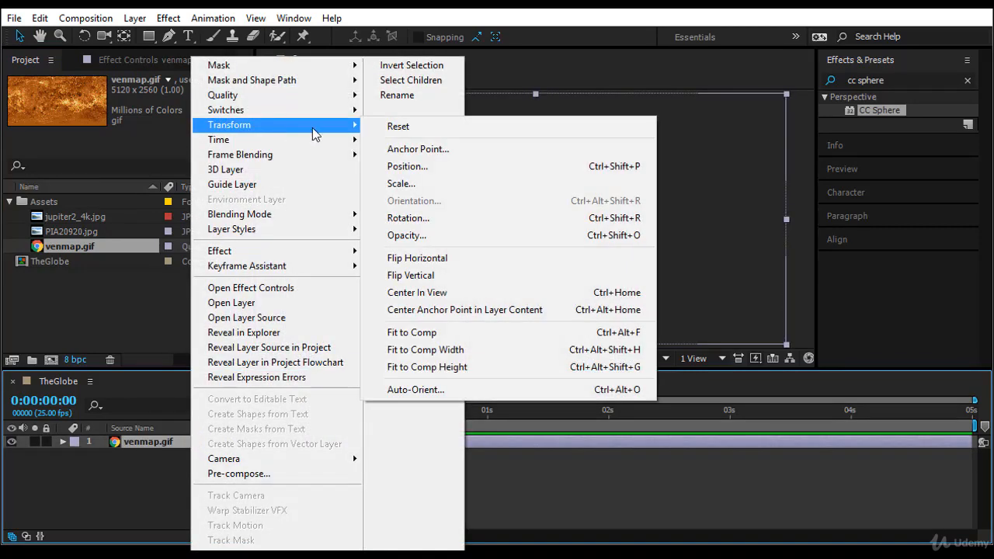
left_click(462, 333)
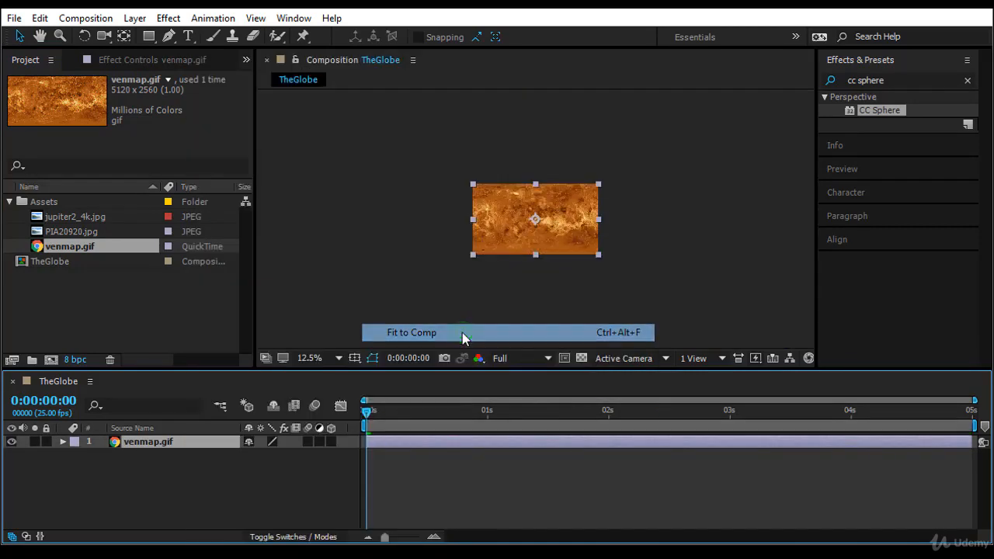
Step: Pre-compose the venmap.gif layer as Surface 1, moving all attributes into the new composition and opening it
right_click(219, 439)
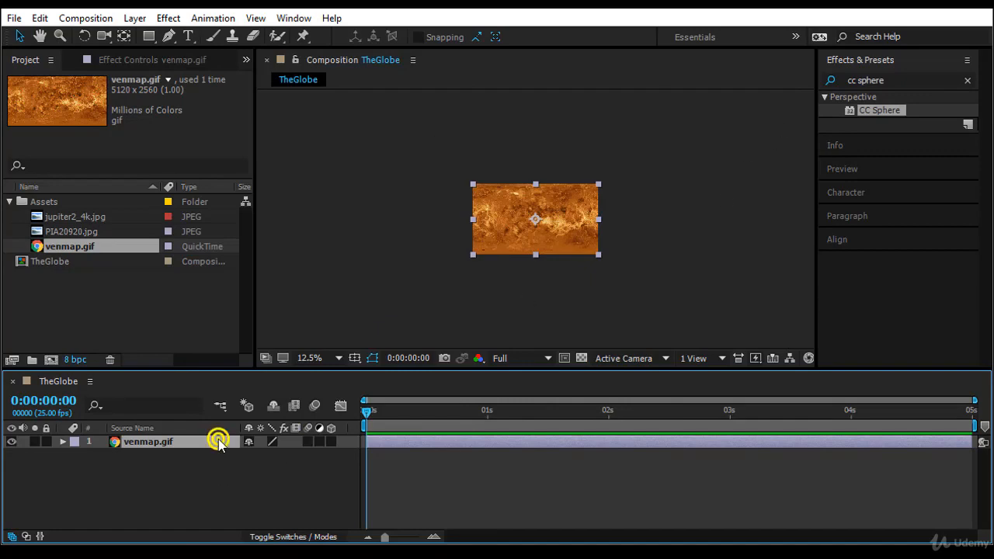
left_click(241, 472)
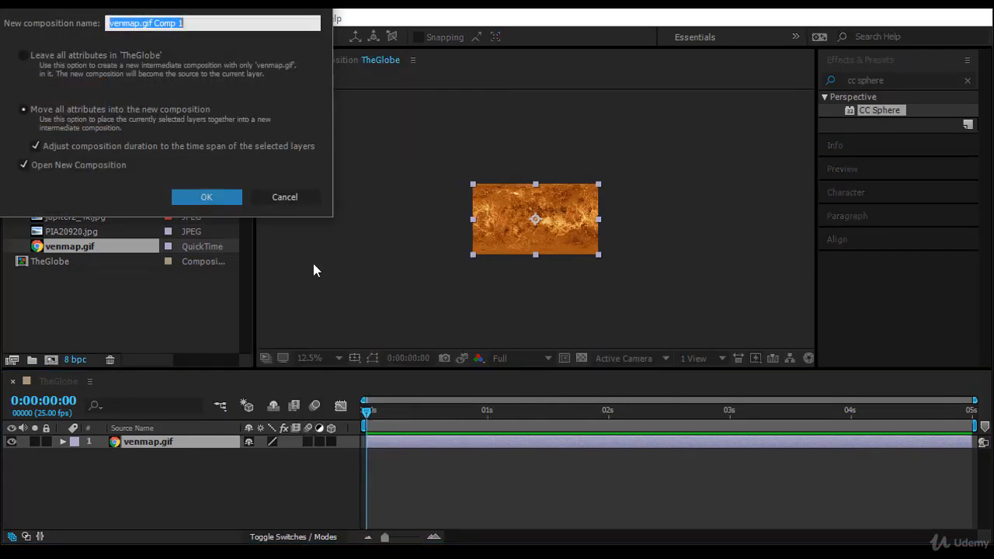
type("Surface 1")
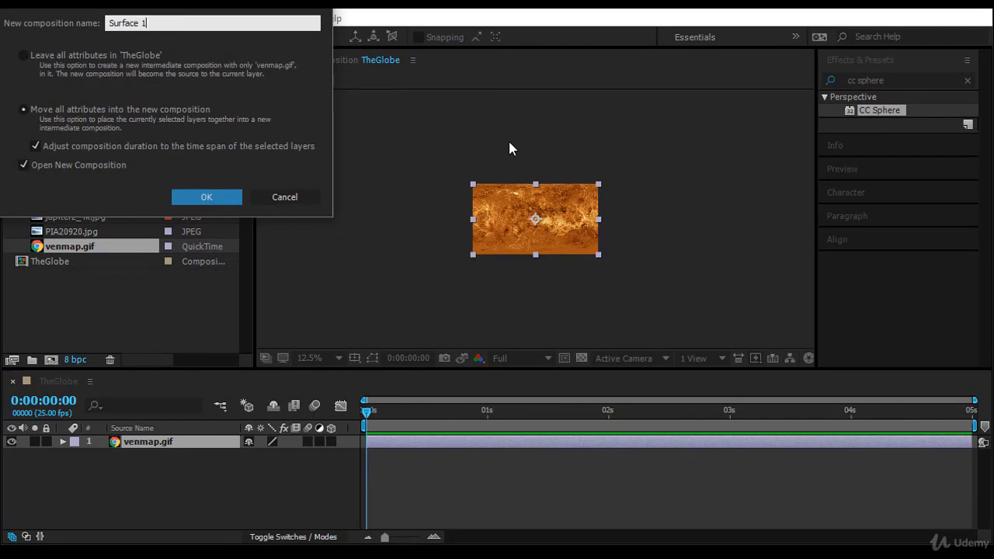
key("Return")
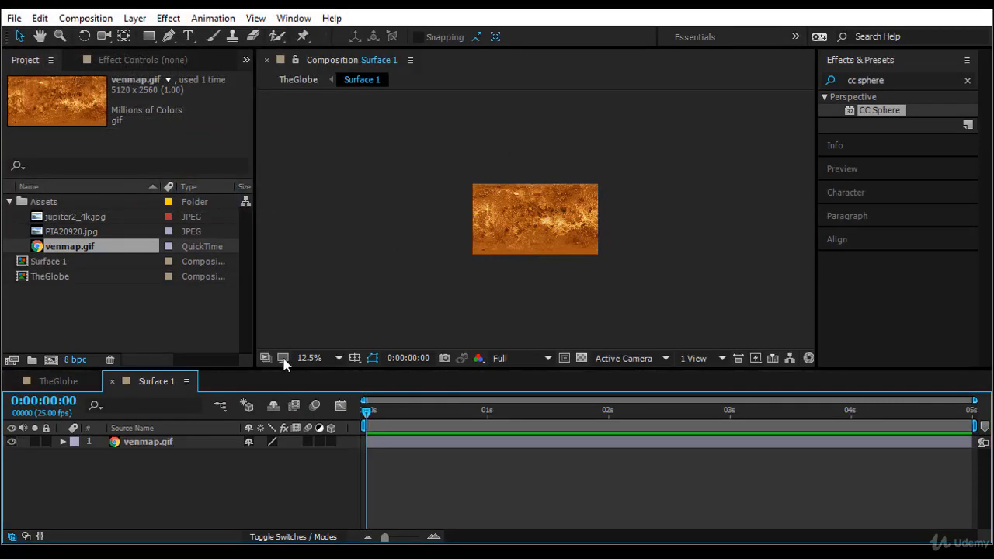
Step: Compare the TheGlobe composition with the nested Surface 1 composition, ending in TheGlobe
left_click(77, 380)
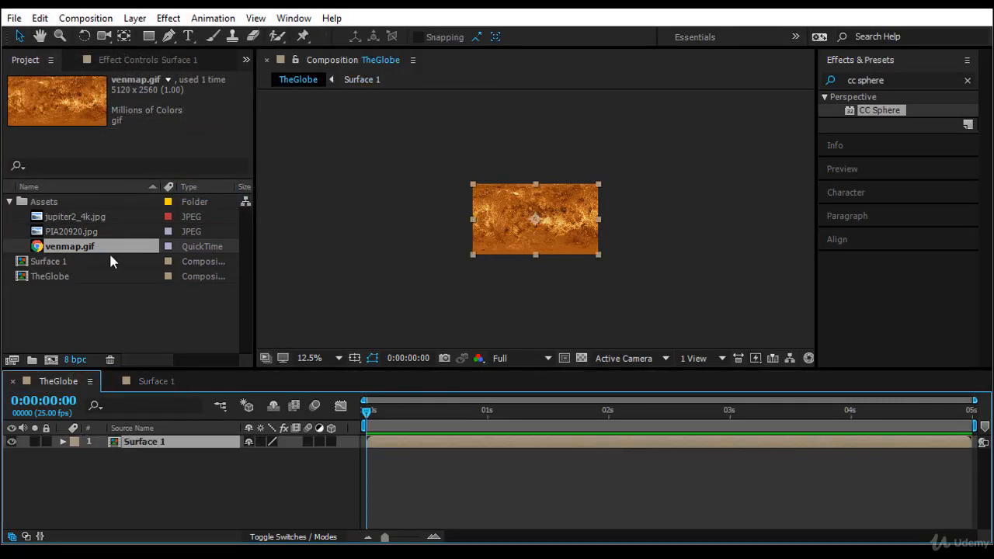
left_click(158, 381)
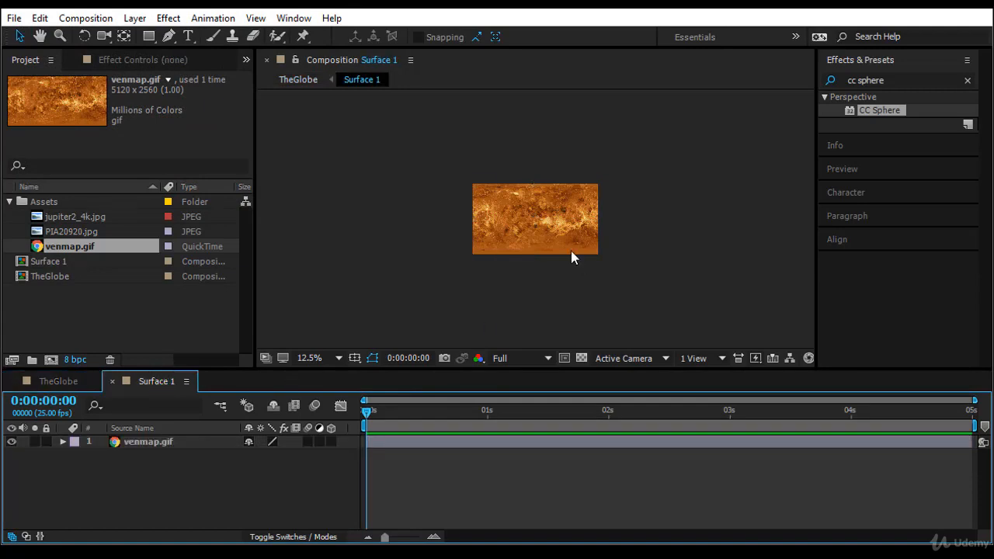
left_click(320, 359)
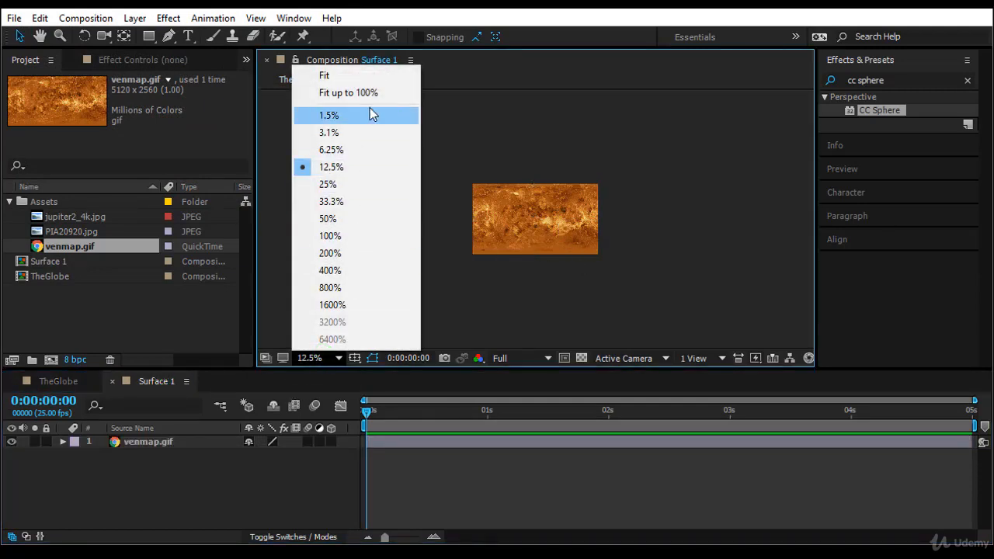
left_click(372, 93)
left_click(74, 381)
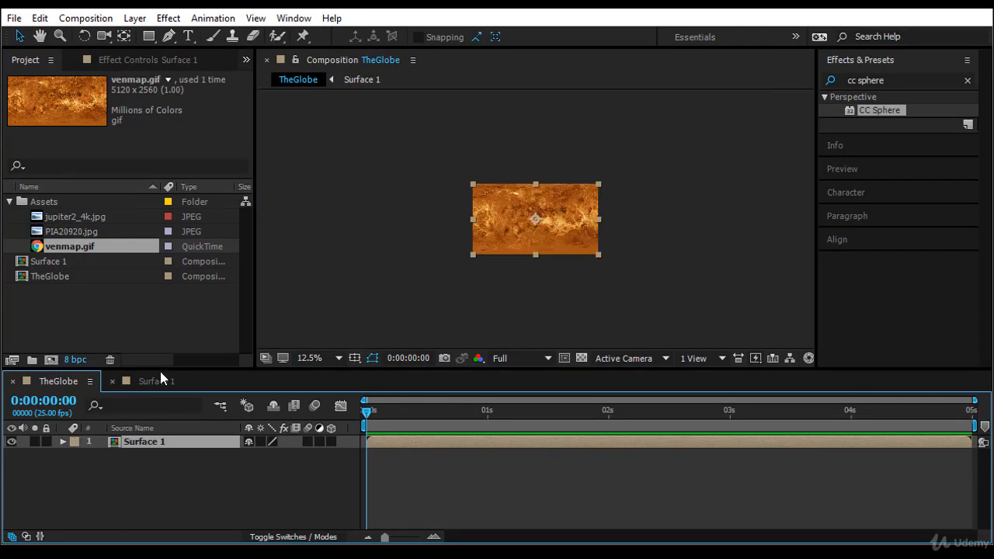
left_click(160, 380)
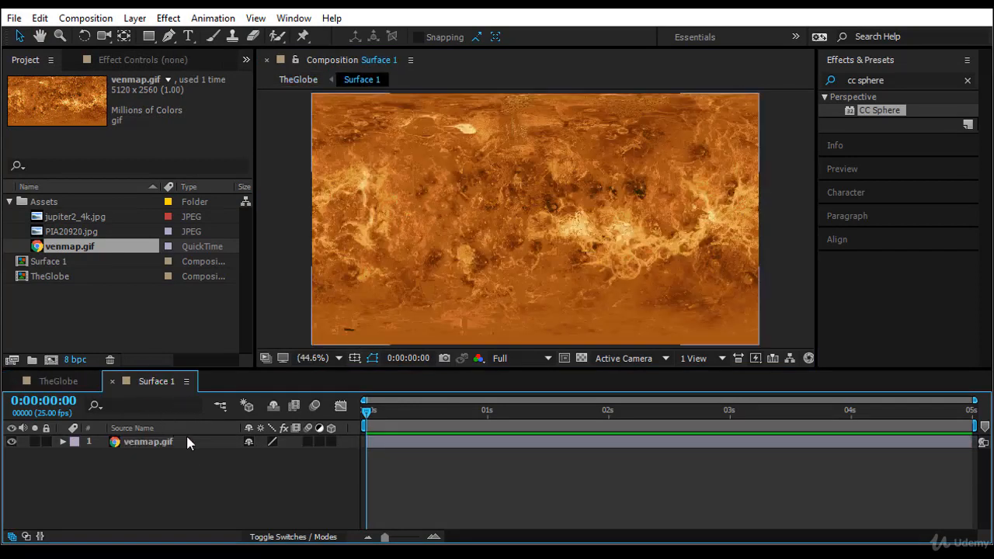
left_click(58, 380)
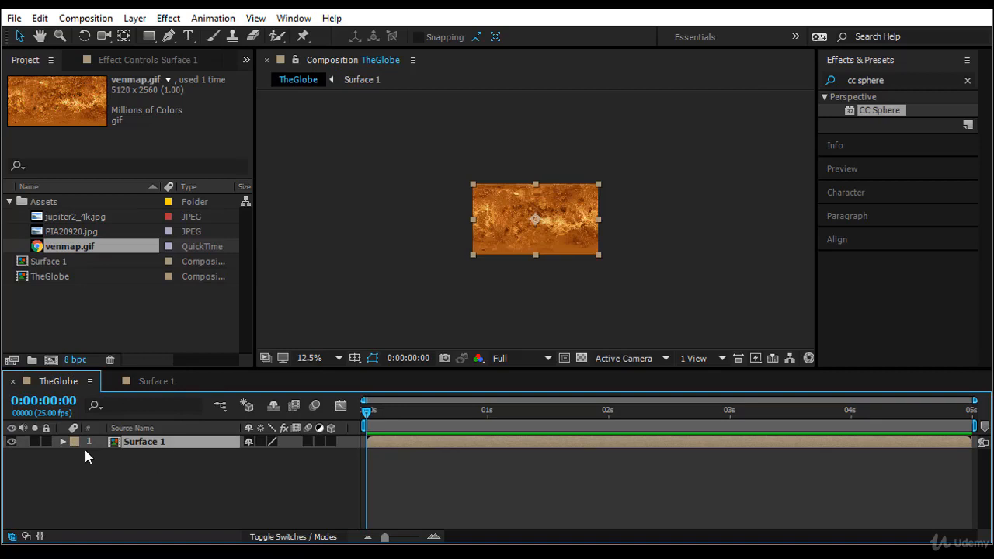
Step: Apply the CC Sphere effect to the Surface 1 layer in TheGlobe and fit the preview up to 100%
left_click_drag(881, 109, 177, 441)
left_click(322, 358)
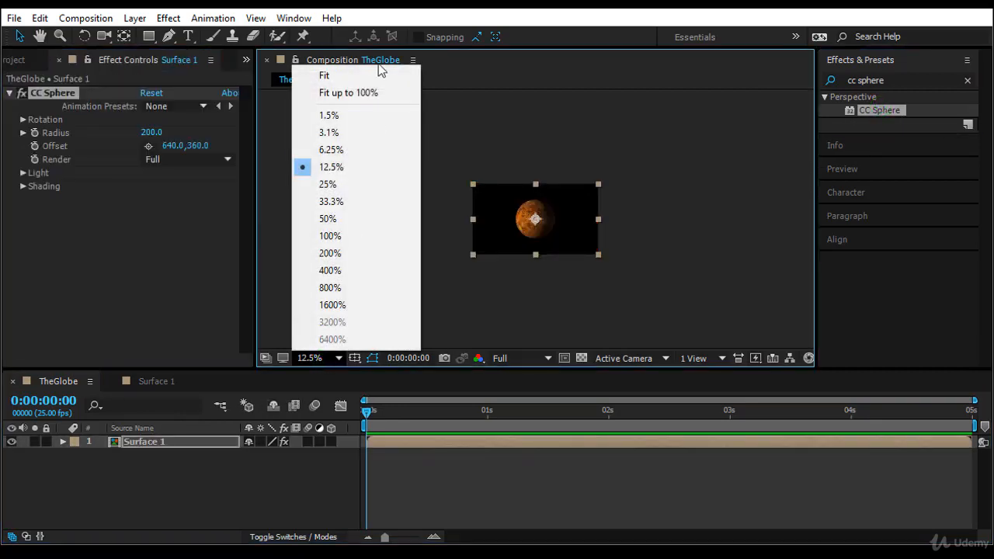
left_click(377, 92)
left_click(797, 203)
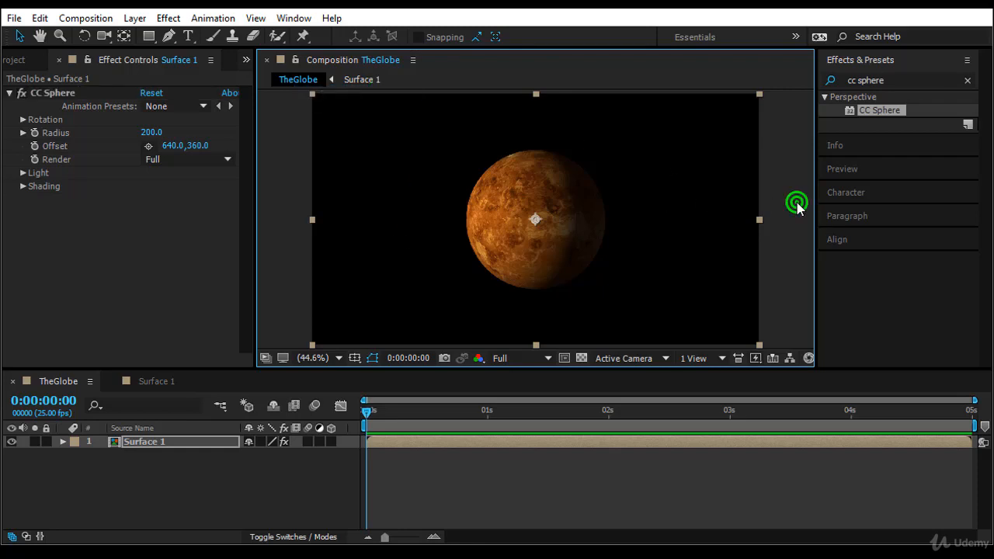
Step: Try CC Sphere rotations of -11° on X and -34° on Y, and undo both changes
left_click(23, 119)
left_click(164, 133)
mouse_move(164, 133)
left_mouse_down()
mouse_move(203, 133)
mouse_move(166, 153)
left_mouse_up()
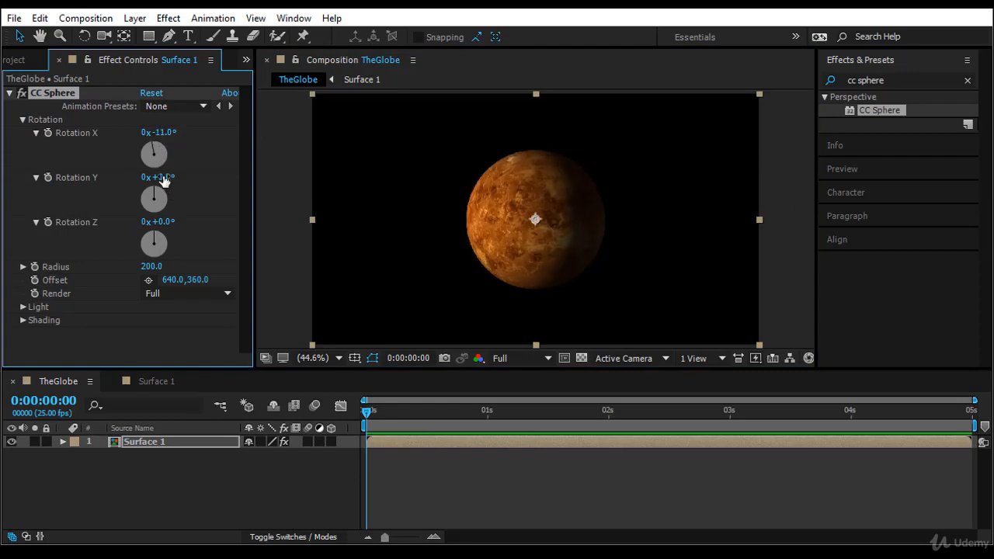
mouse_move(155, 191)
left_mouse_down()
mouse_move(163, 182)
mouse_move(153, 187)
mouse_move(221, 194)
mouse_move(147, 196)
left_mouse_up()
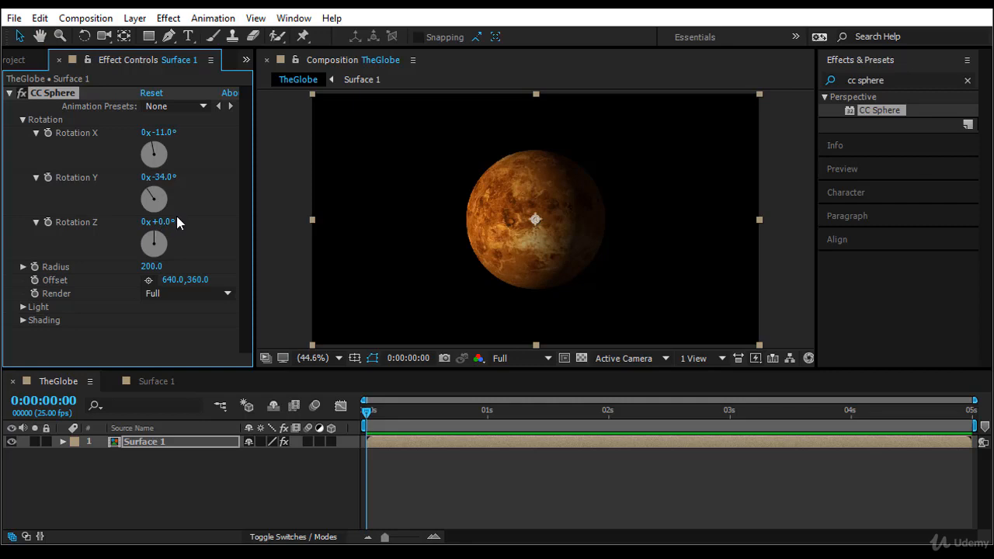
key("ctrl+z")
key("ctrl+z")
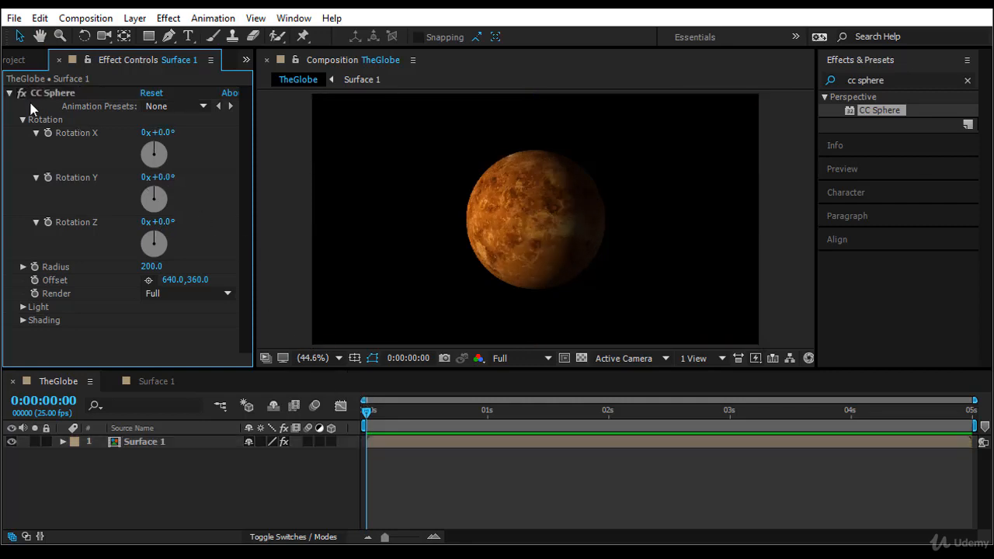
Step: Keyframe the sphere's X, Y and Z rotation at 0 s, and at 2 s turn X to 55°, Y to -60° and rotate Z
left_click(47, 133)
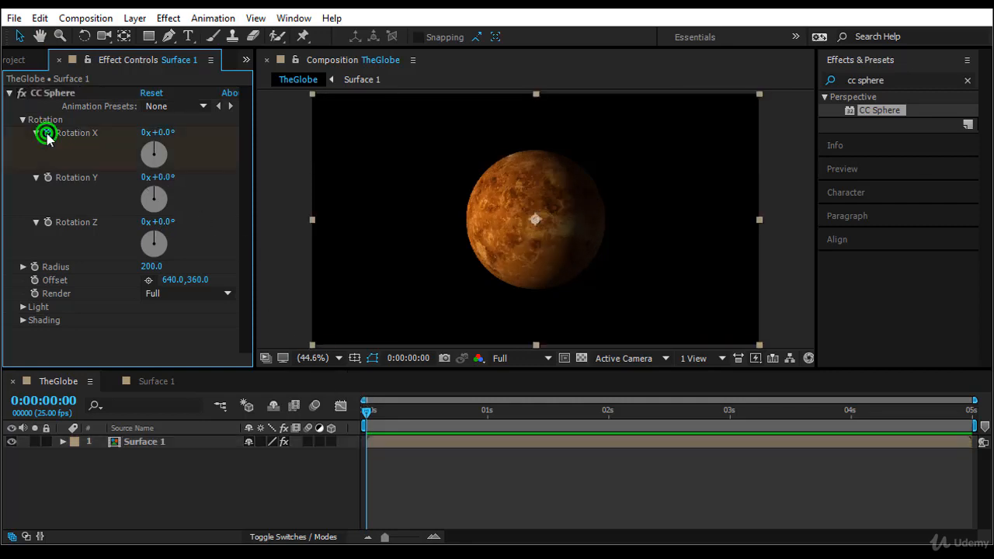
left_click(48, 222)
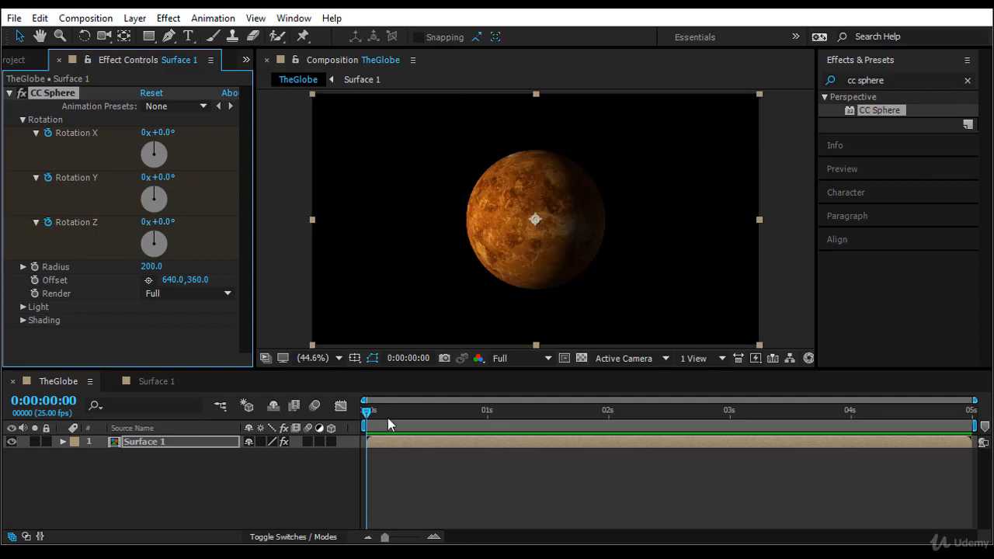
left_click_drag(373, 412, 609, 435)
left_click_drag(164, 134, 167, 133)
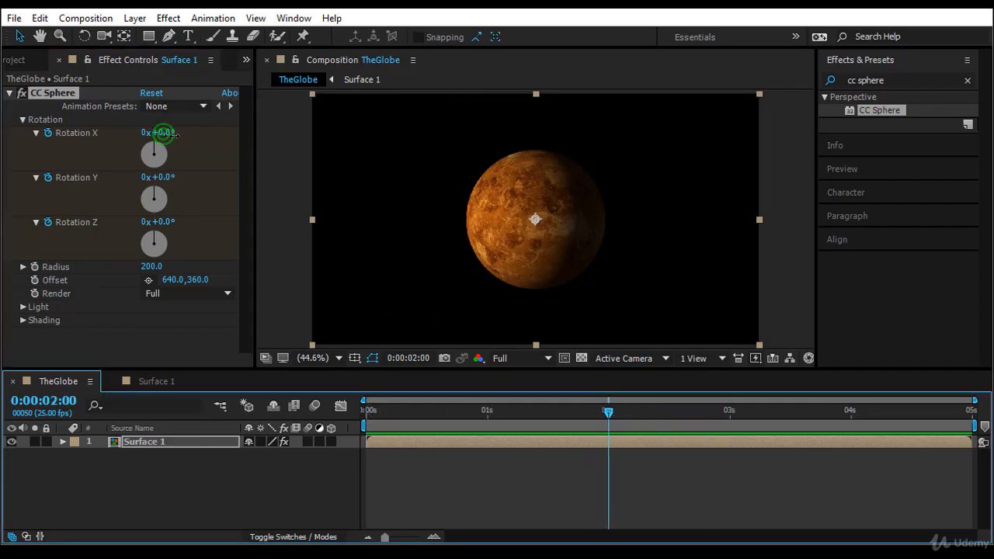
left_click_drag(160, 177, 115, 175)
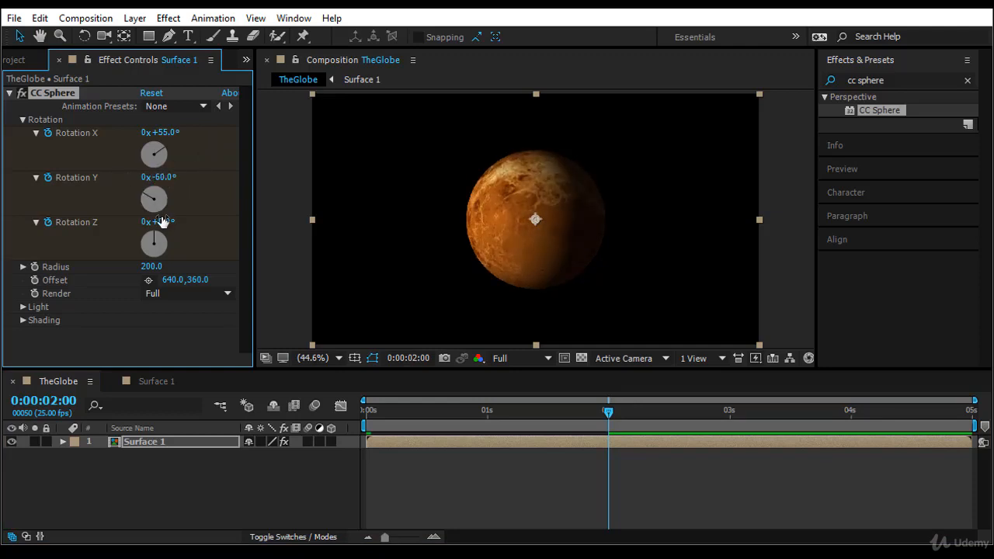
left_click_drag(155, 222, 228, 224)
Step: Preview the sphere's rotation from the start and remove the keyframes from Rotation X, Y and Z
left_click_drag(613, 418, 365, 412)
key("space")
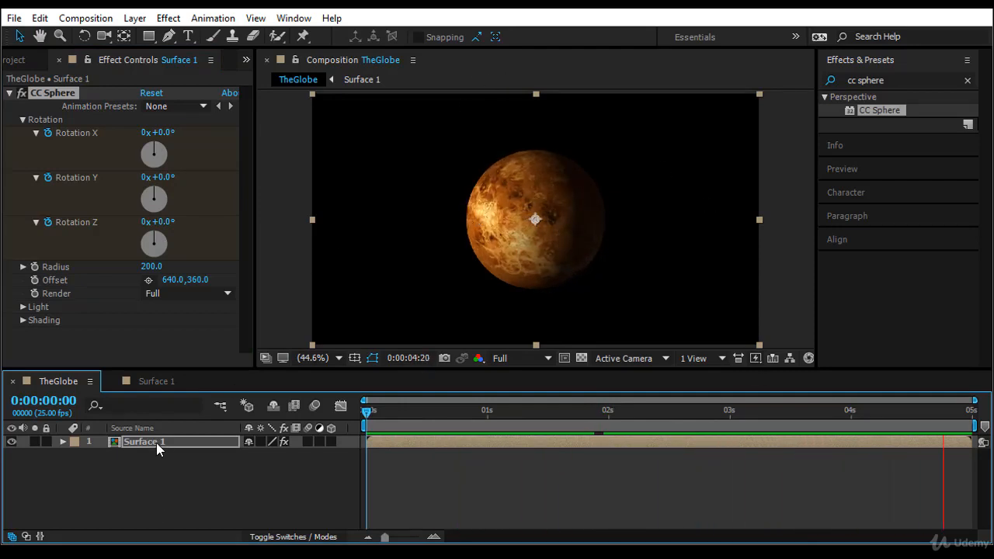
left_click(48, 134)
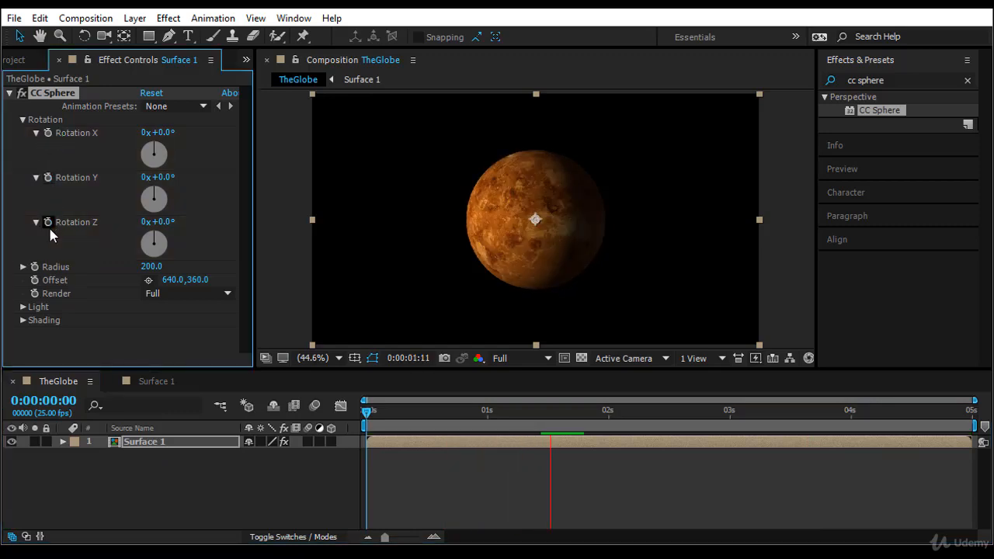
left_click(22, 120)
left_click(445, 496)
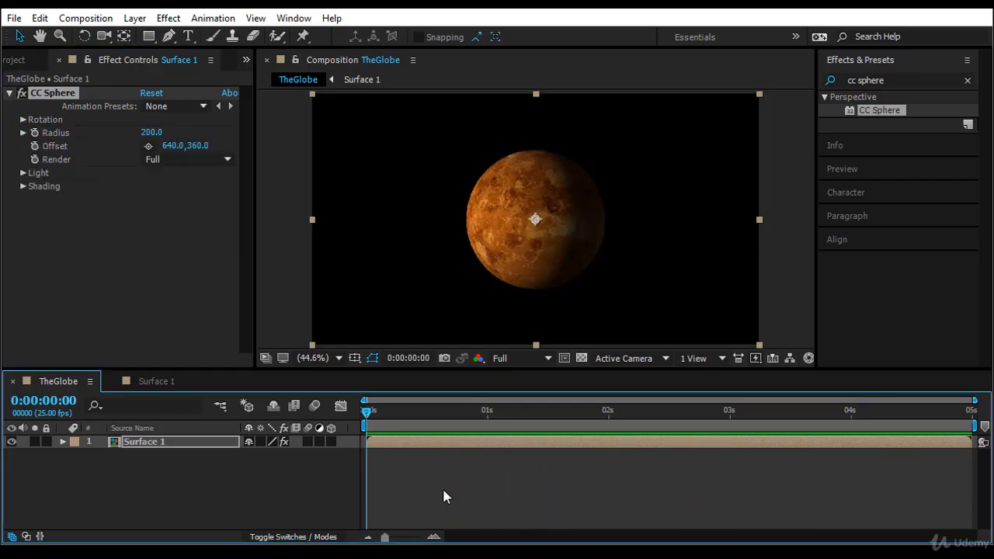
Step: In the Surface 1 composition, reset the transform of the venmap.gif layer
left_click(192, 440)
left_click(159, 381)
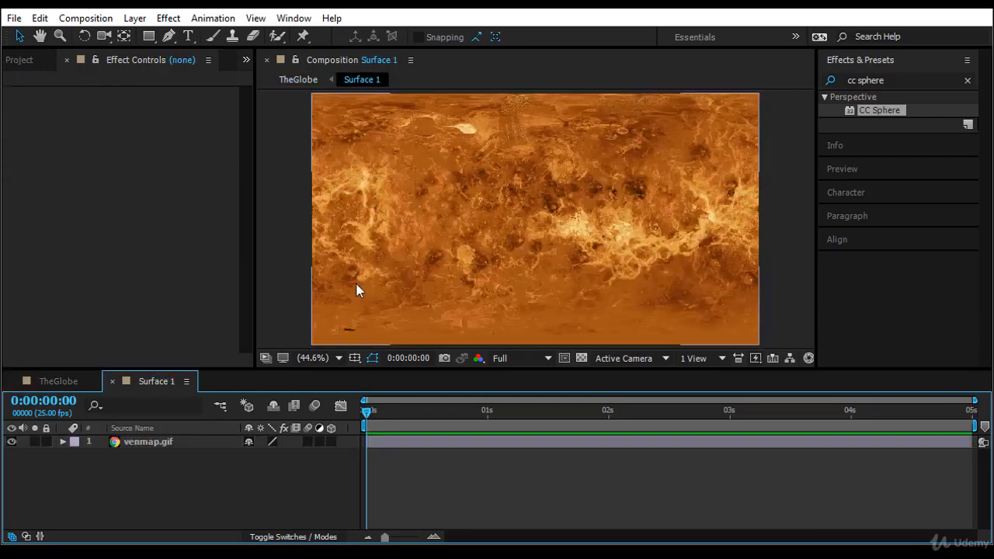
scroll(489, 251, "down", 2)
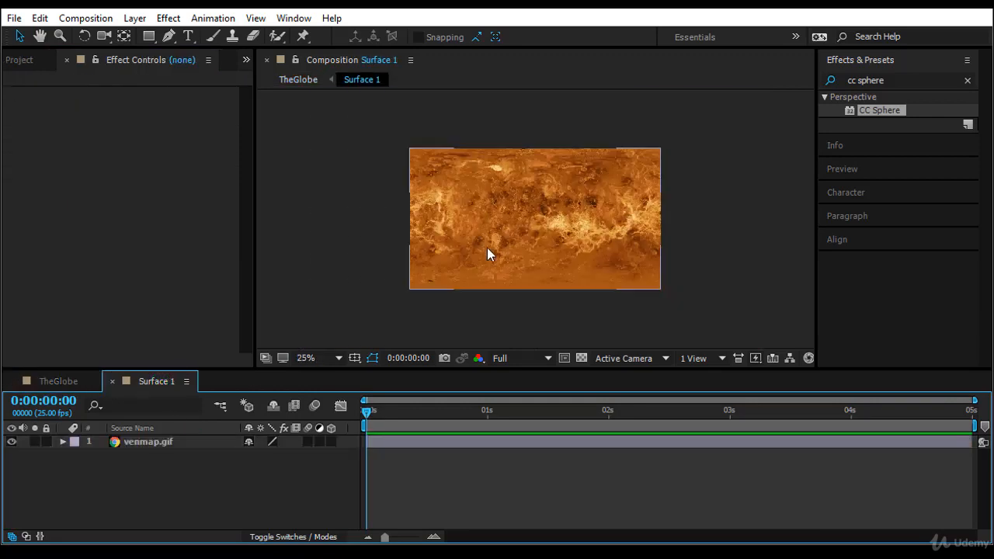
left_click(173, 443)
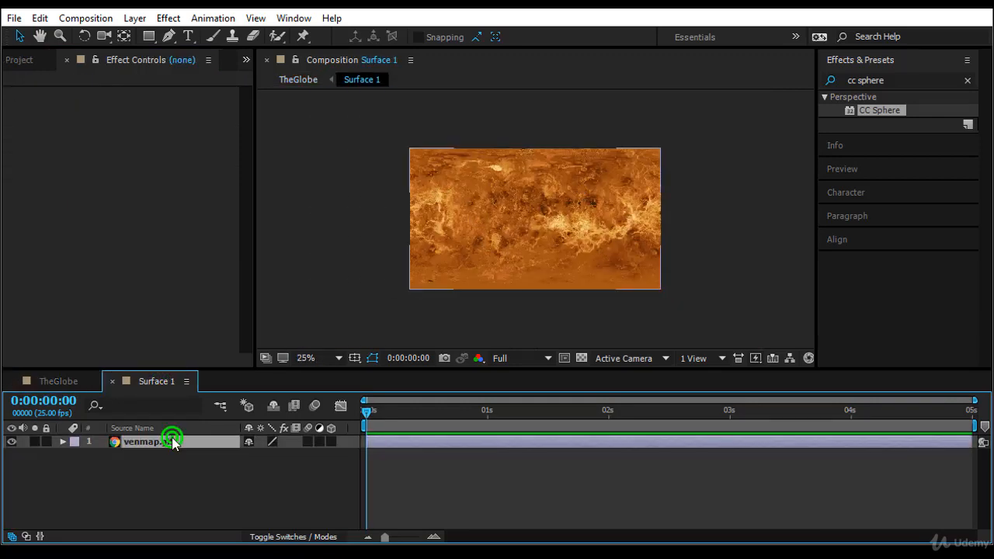
left_click(60, 441)
key("comma")
key("comma")
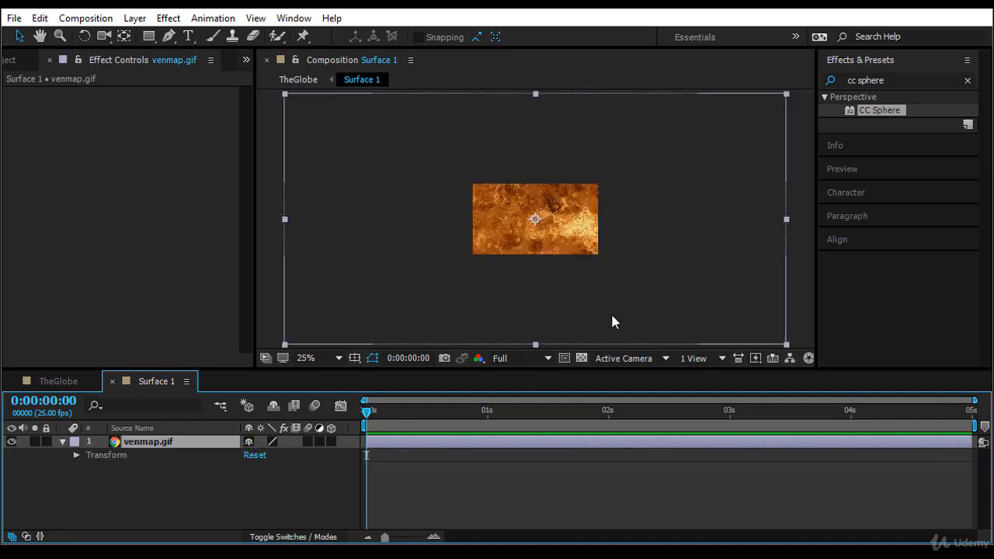
Step: Compare TheGlobe with the Surface 1 composition and fit the venmap.gif layer to the full Surface 1 frame
left_click(45, 382)
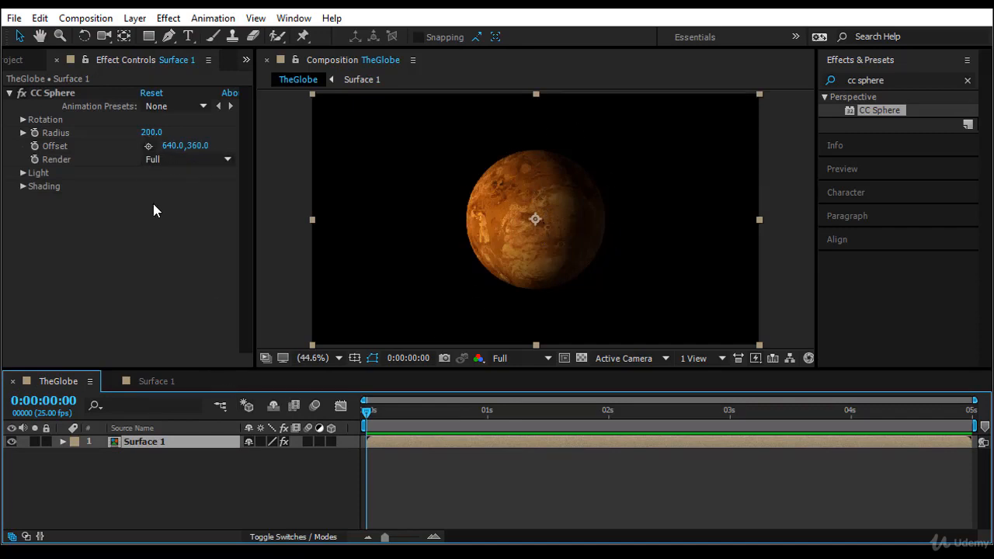
left_click(153, 381)
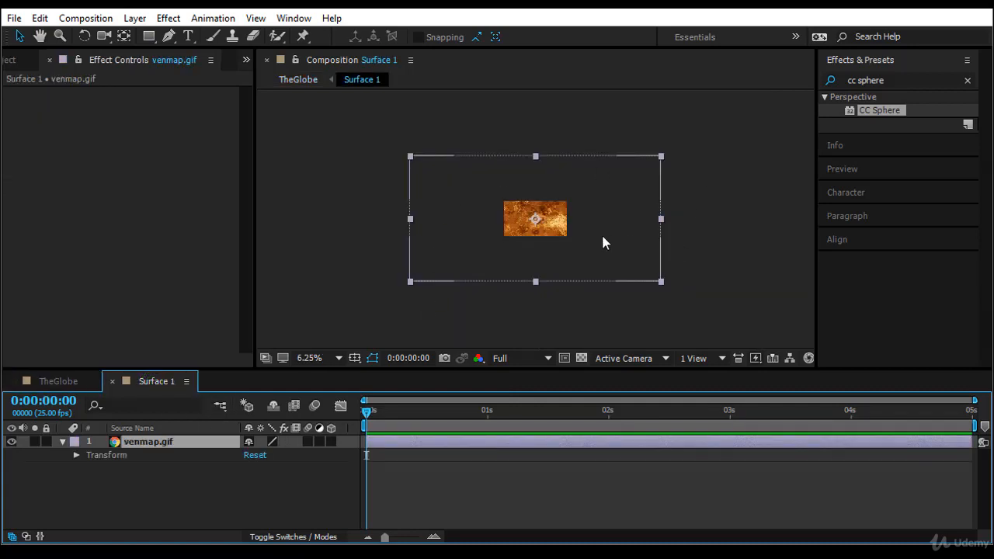
left_click(57, 384)
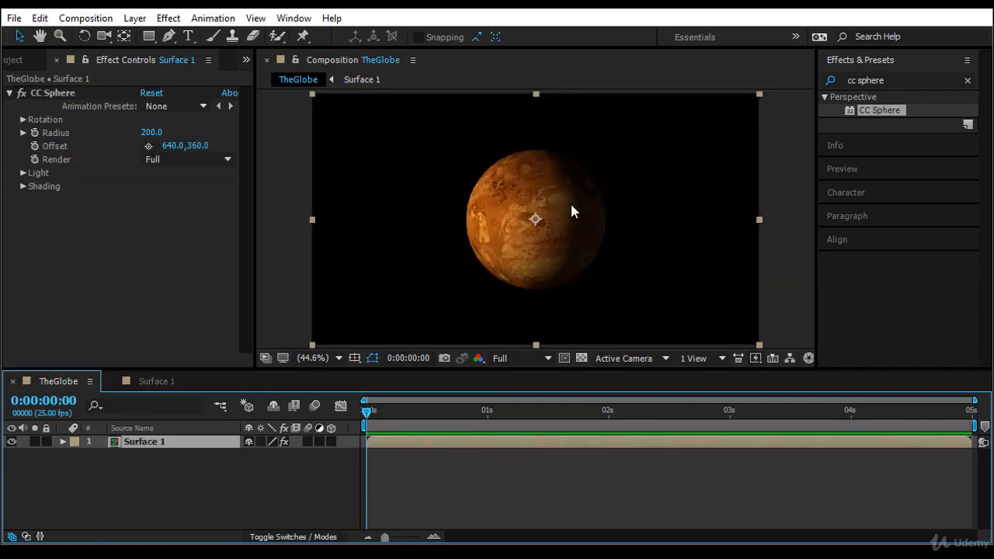
left_click(158, 380)
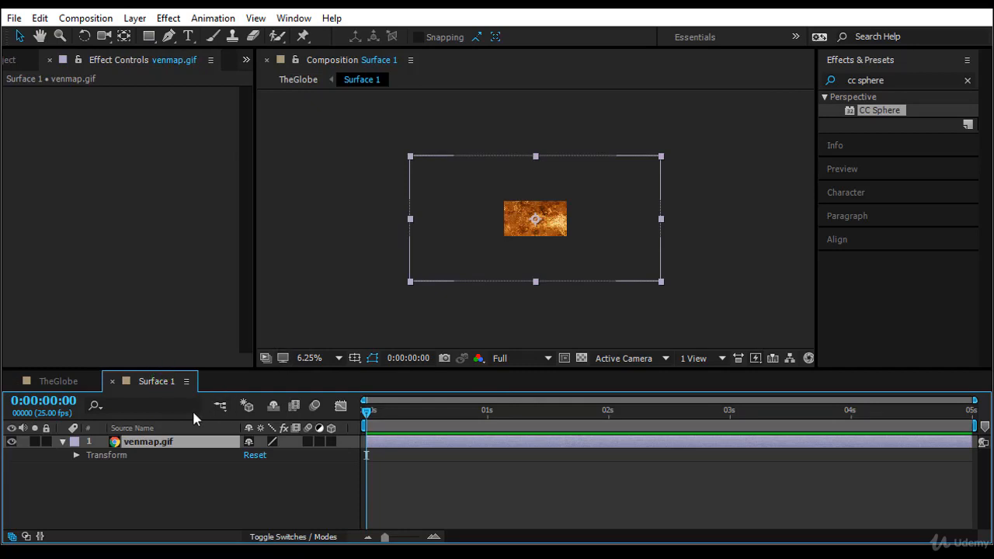
right_click(176, 442)
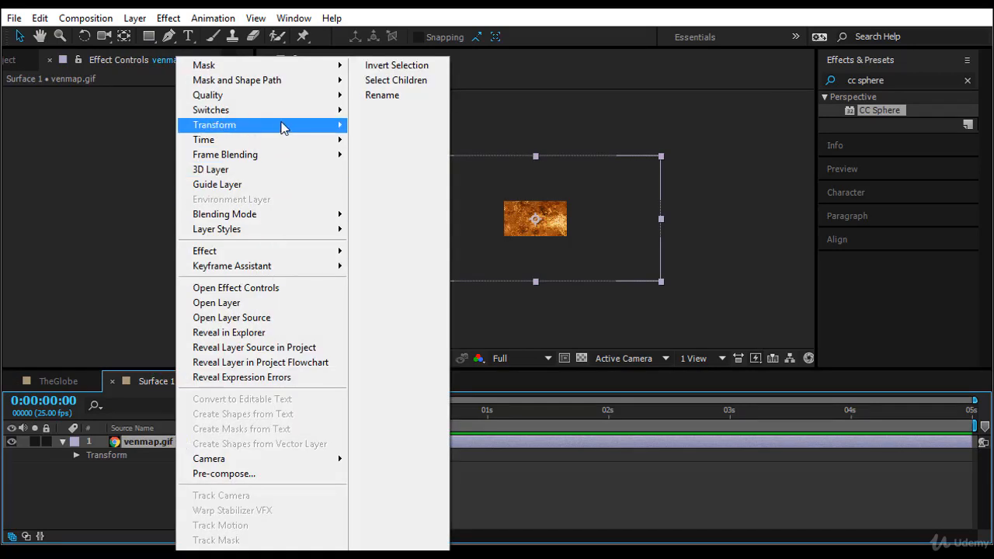
mouse_move(284, 127)
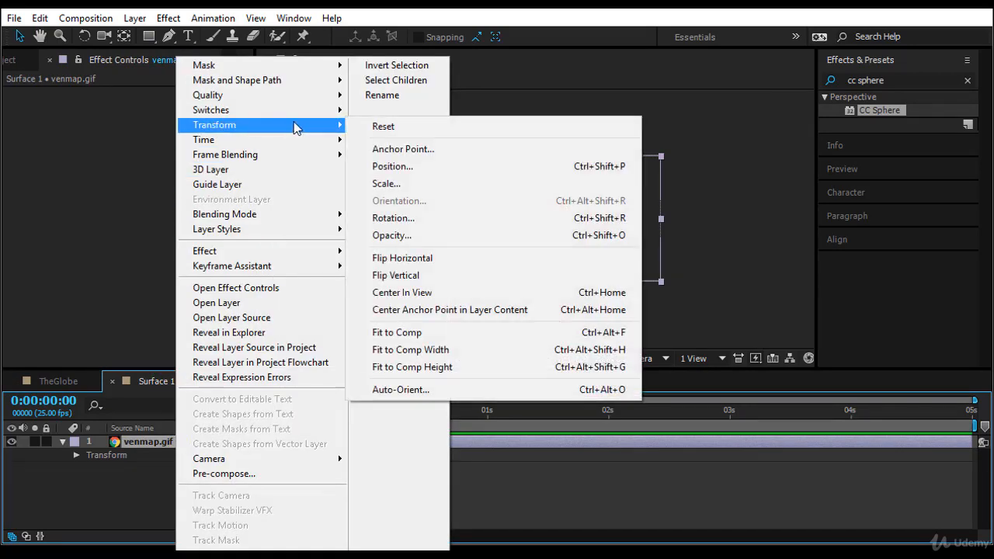
left_click(457, 333)
left_click(317, 357)
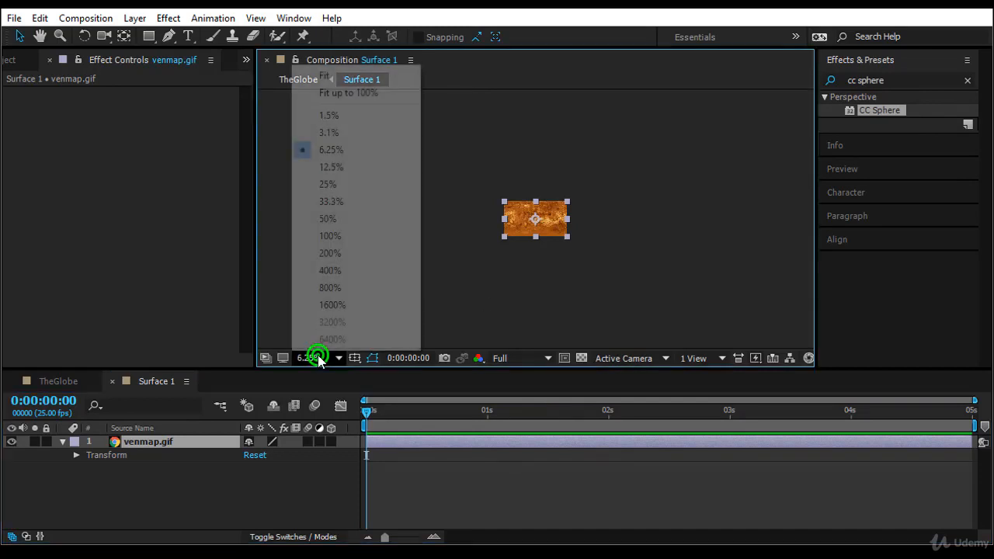
left_click(376, 94)
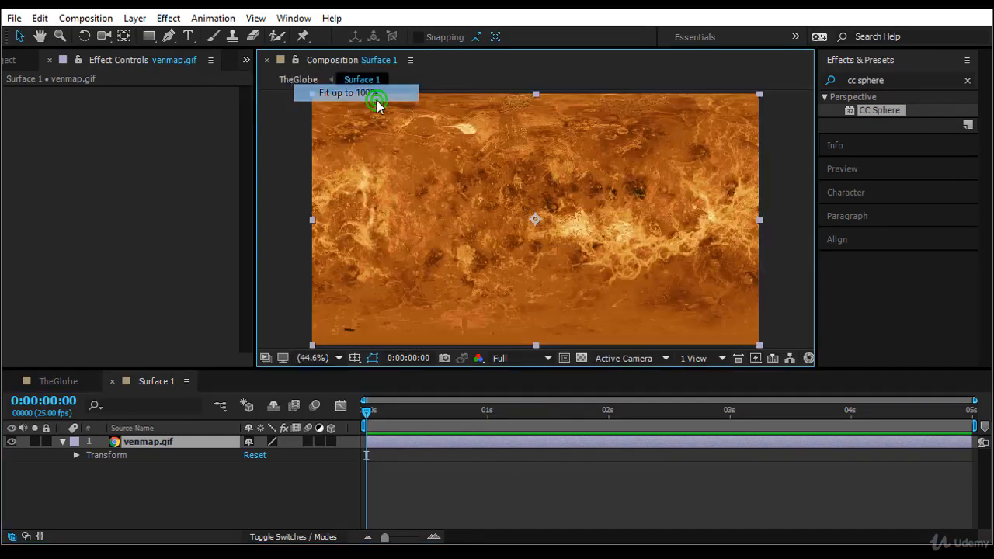
left_click(283, 242)
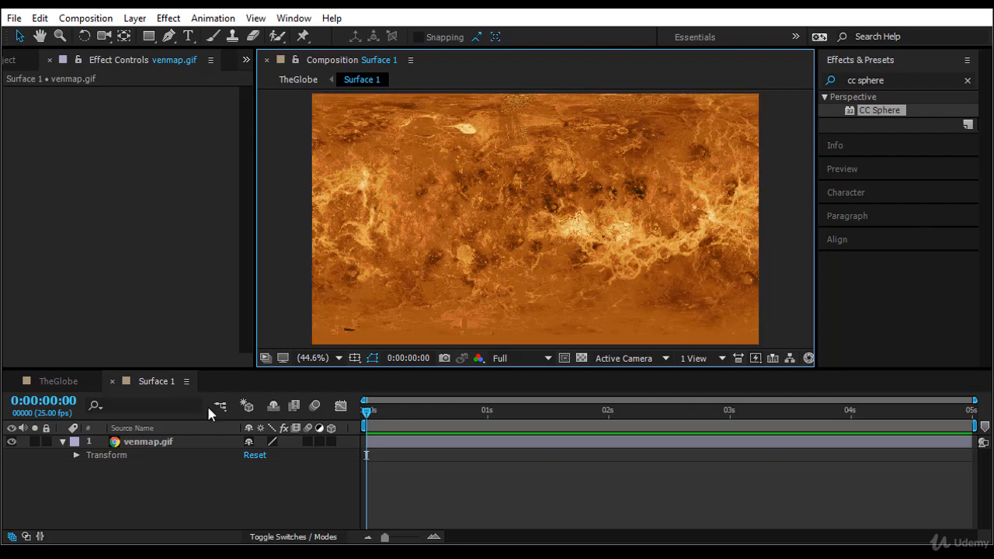
Step: In TheGlobe, move to frame 7 and turn CC Sphere's Rotation Y to about 196°
left_click(56, 381)
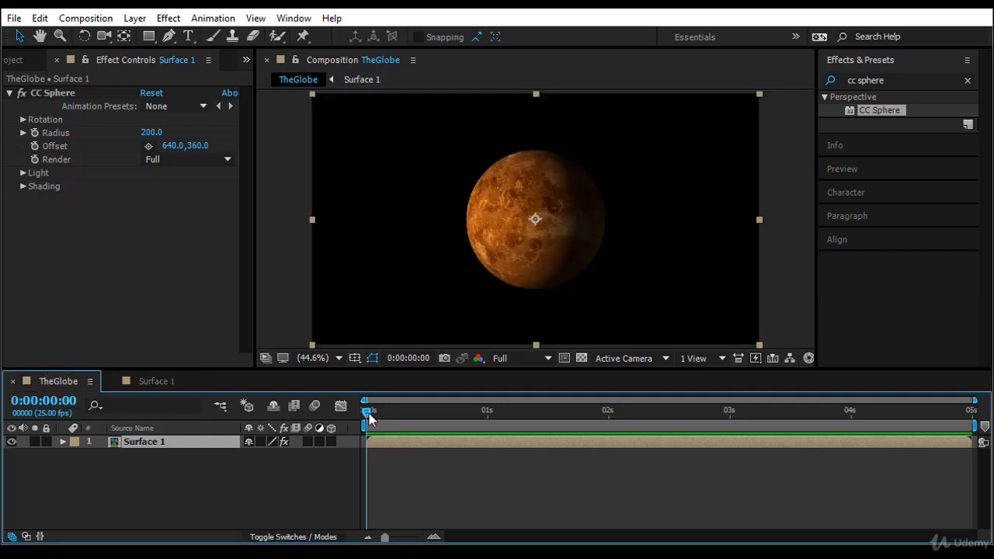
left_click_drag(369, 413, 400, 413)
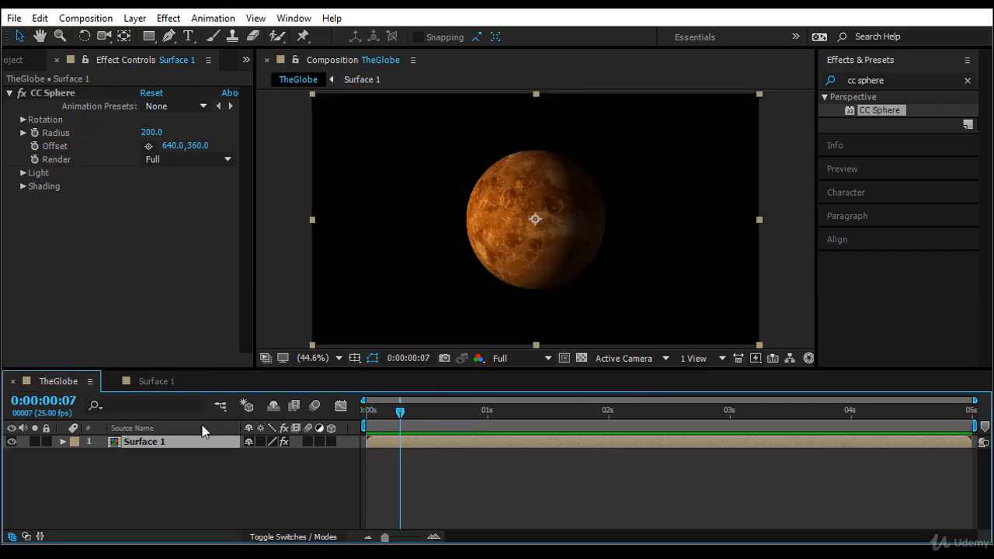
left_click(22, 120)
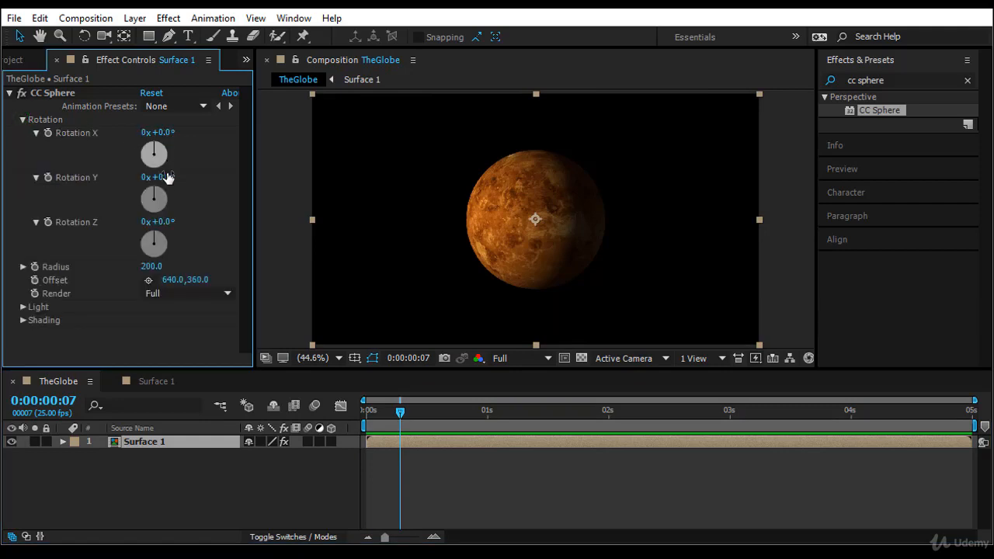
left_click_drag(164, 178, 346, 255)
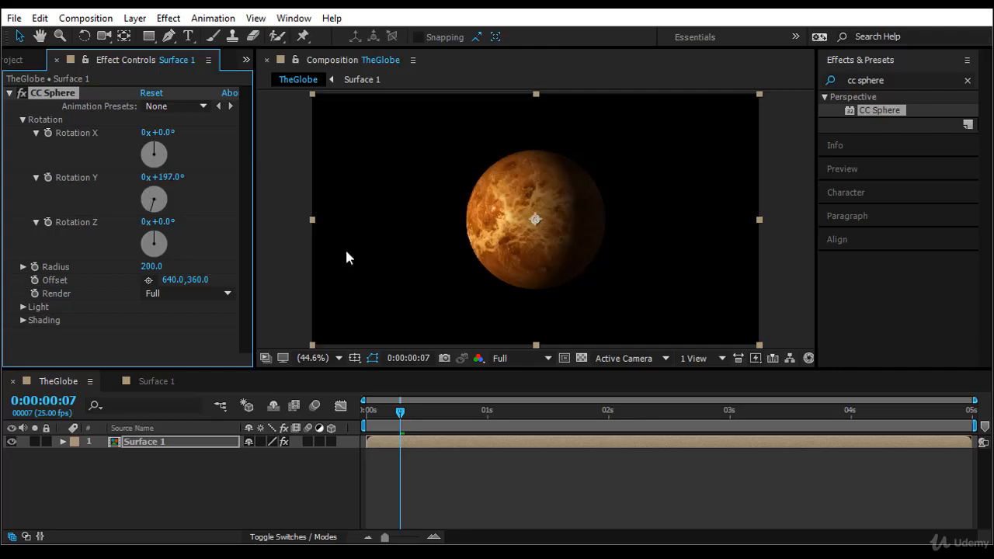
Step: Narrow the venmap.gif layer slightly in Surface 1, and in TheGlobe turn the sphere's Rotation Y to 166° at frame 10
left_click(156, 381)
left_click(441, 266)
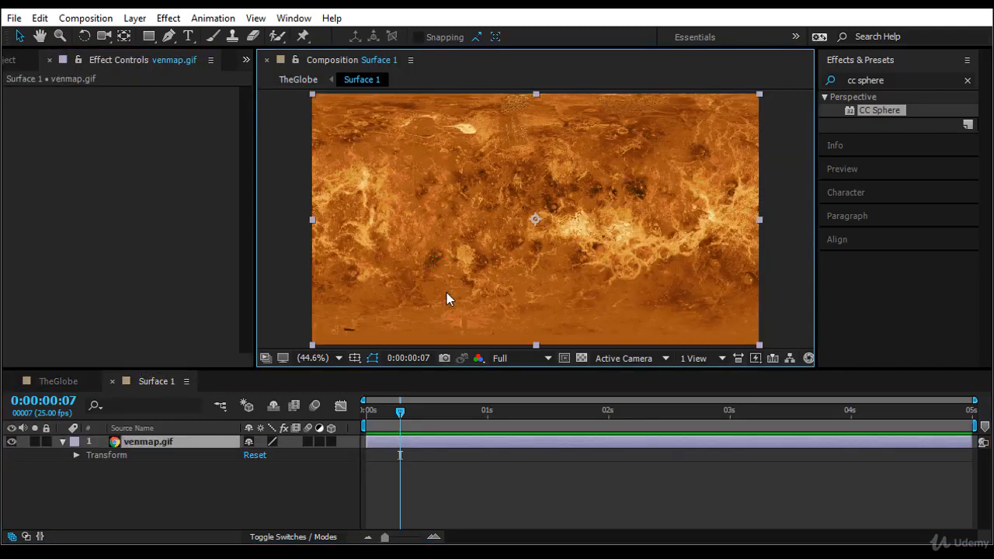
left_click_drag(760, 220, 745, 222)
left_click(56, 382)
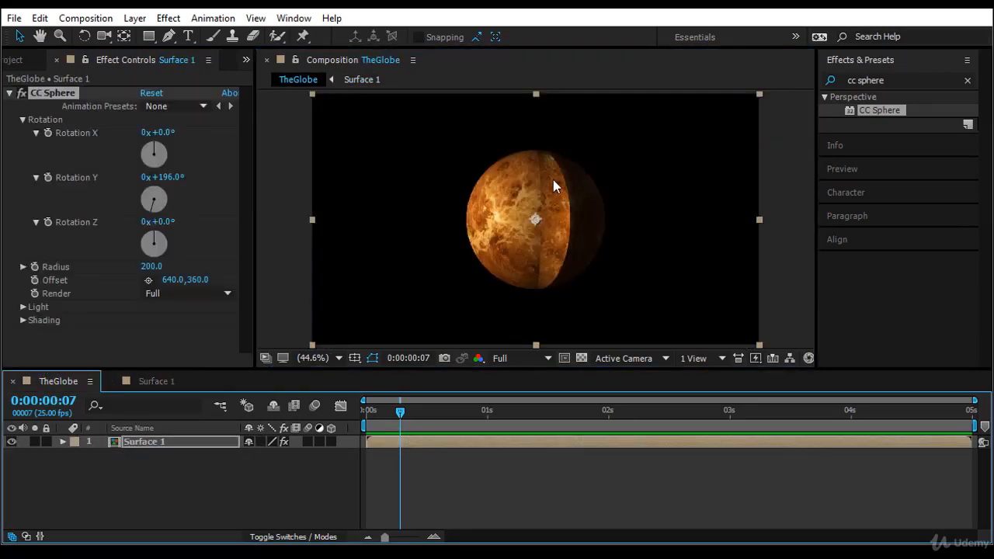
mouse_move(400, 411)
left_mouse_down()
mouse_move(390, 413)
mouse_move(415, 413)
left_mouse_up()
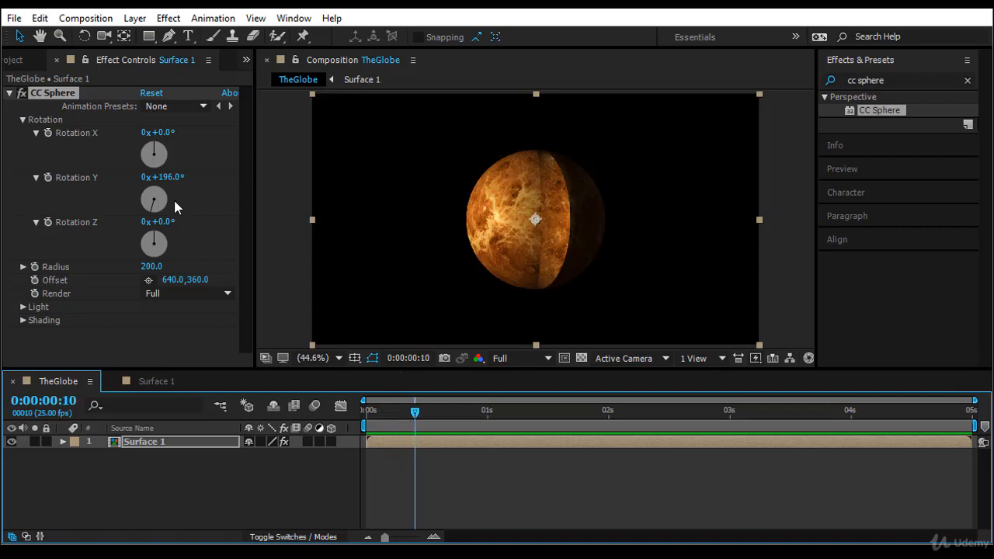
left_click_drag(174, 179, 158, 186)
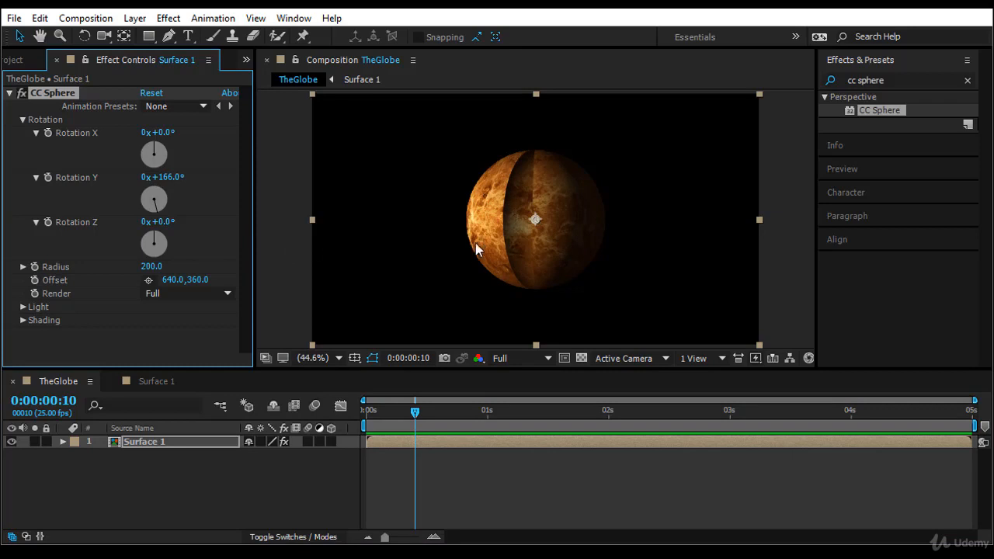
Step: Undo the last Rotation Y change and the narrowing of venmap.gif, and check the globe against the flat map
left_click(193, 379)
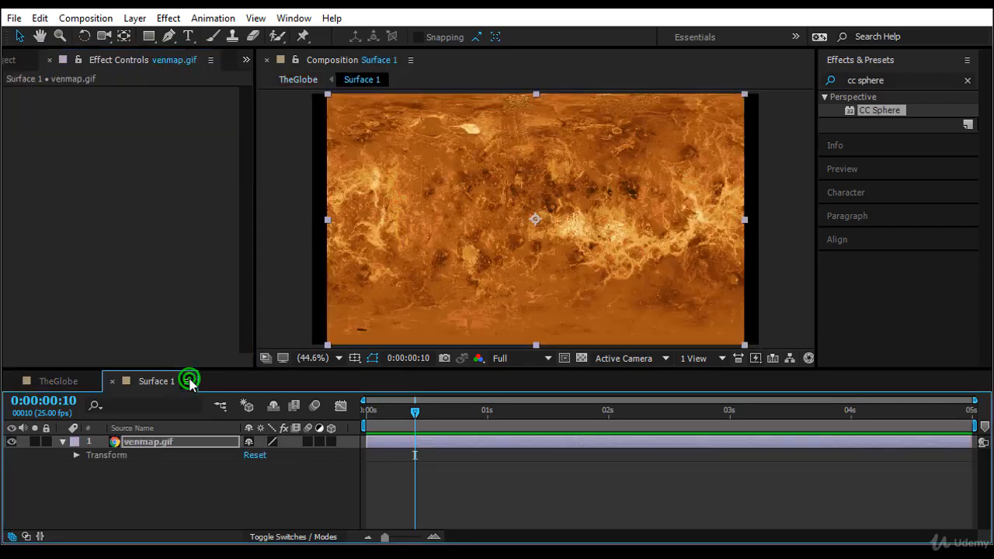
left_click(429, 275)
key("ctrl+alt+f")
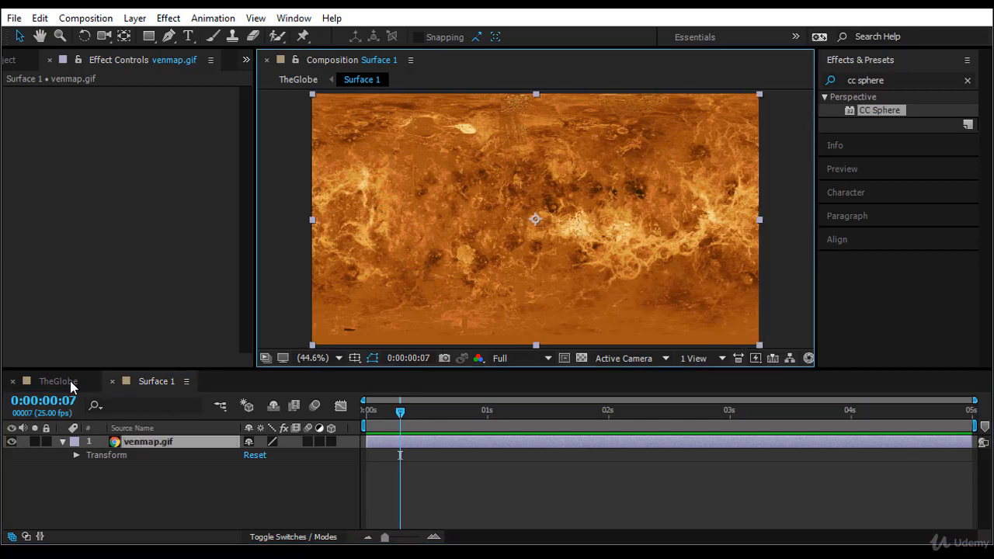
left_click(70, 380)
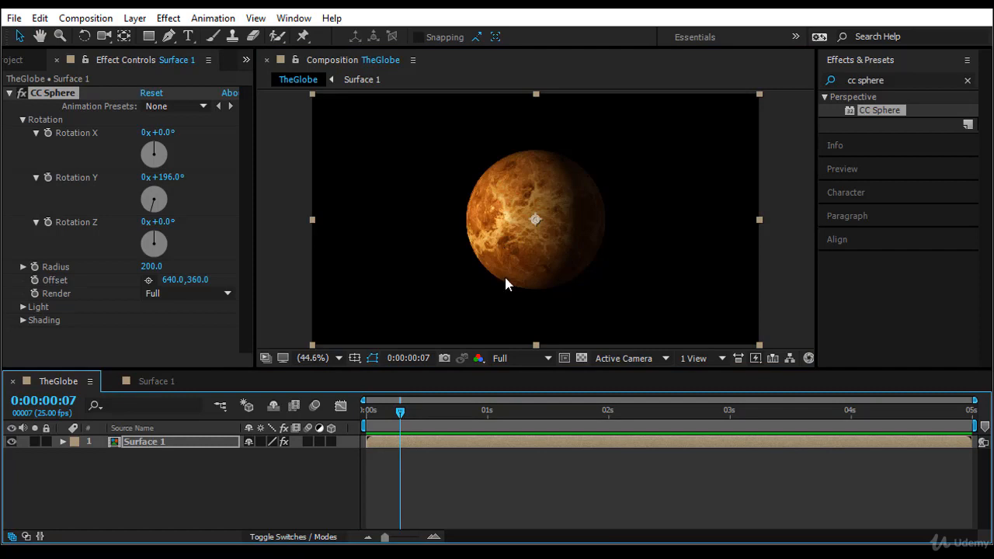
left_click(153, 381)
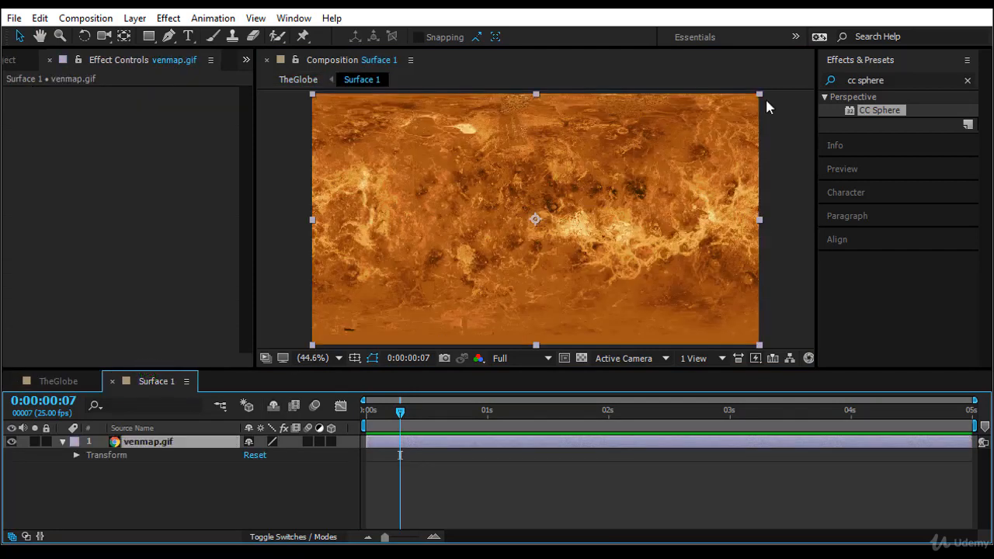
Step: Try CC Sphere's Render setting as Outside and as Inside, comparing the globe with the flat map in Surface 1
left_click(62, 384)
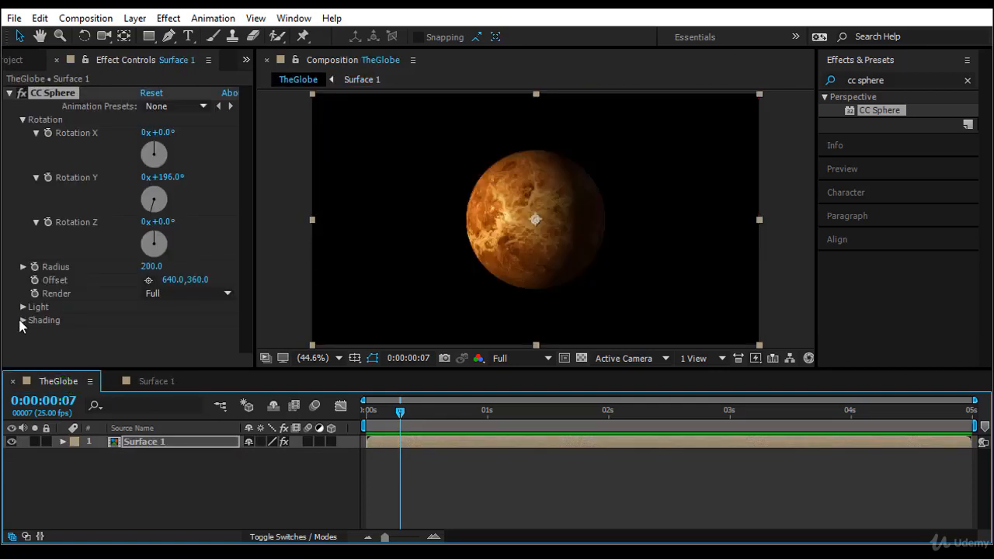
left_click(161, 293)
left_click(184, 328)
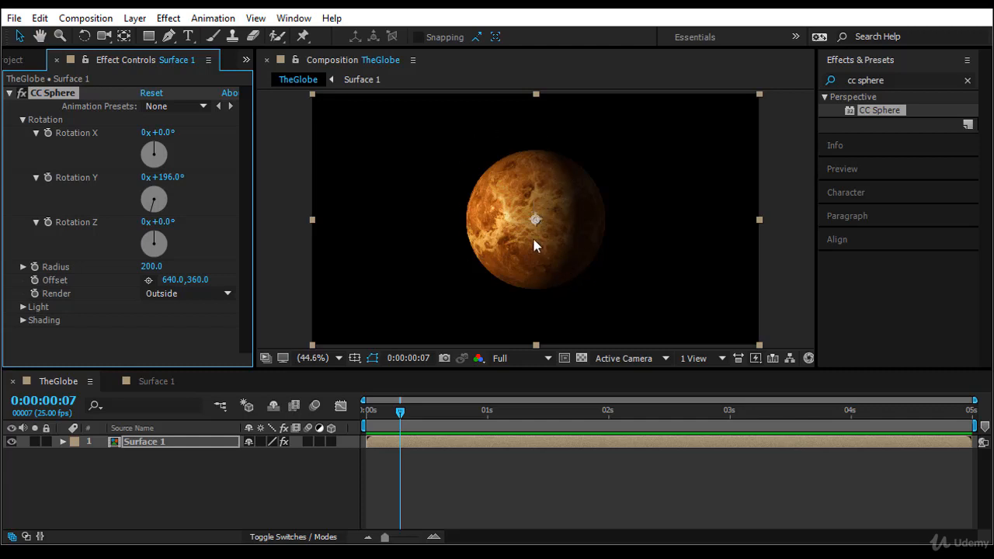
left_click(186, 292)
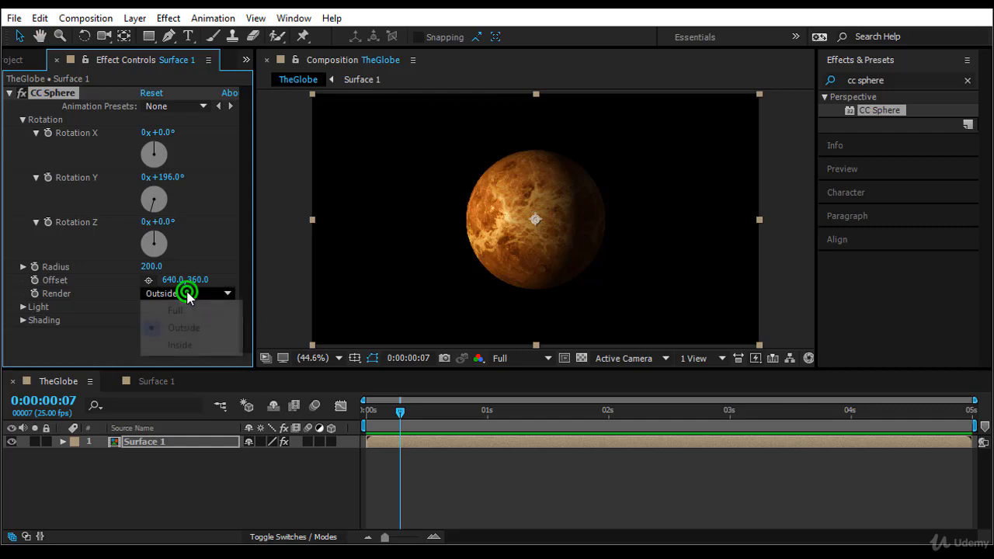
left_click(198, 346)
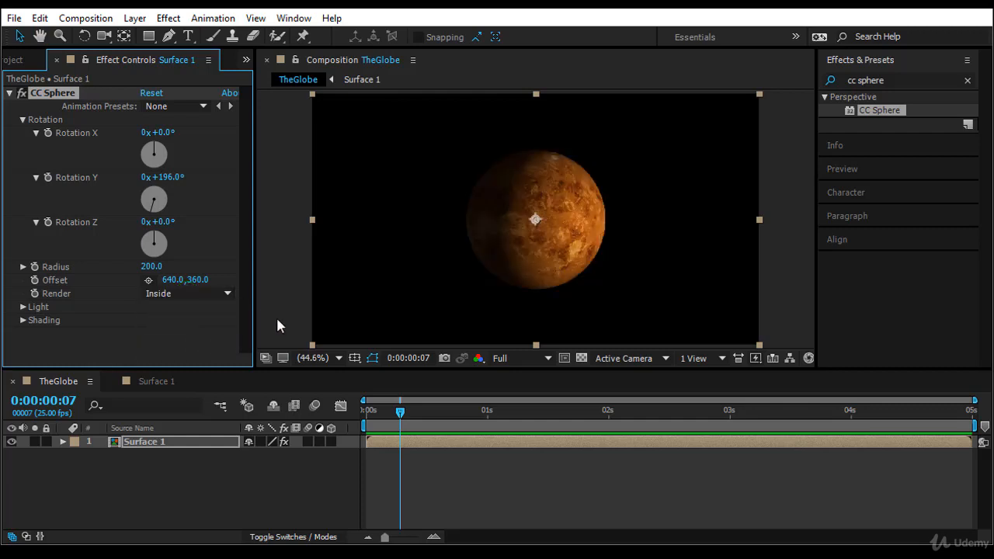
left_click(162, 380)
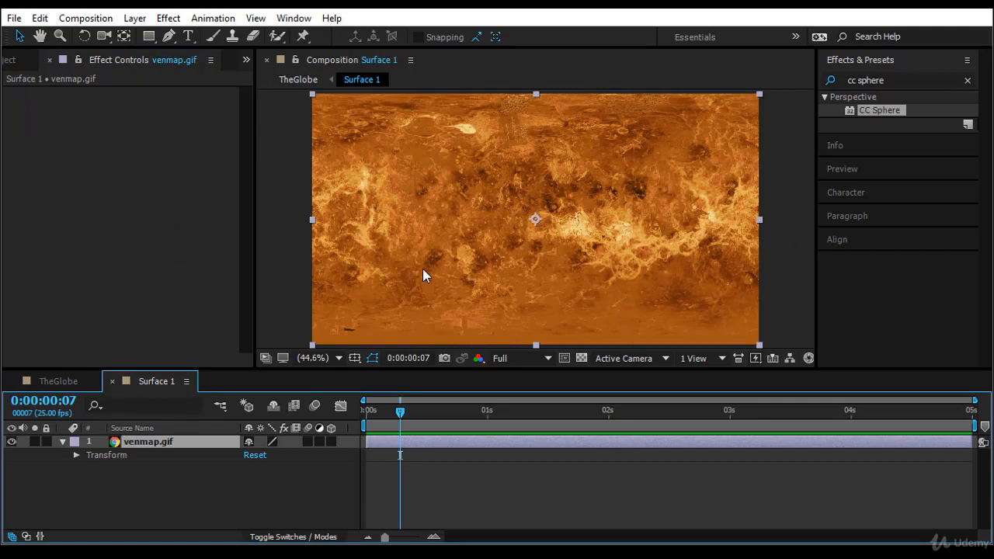
left_click(62, 382)
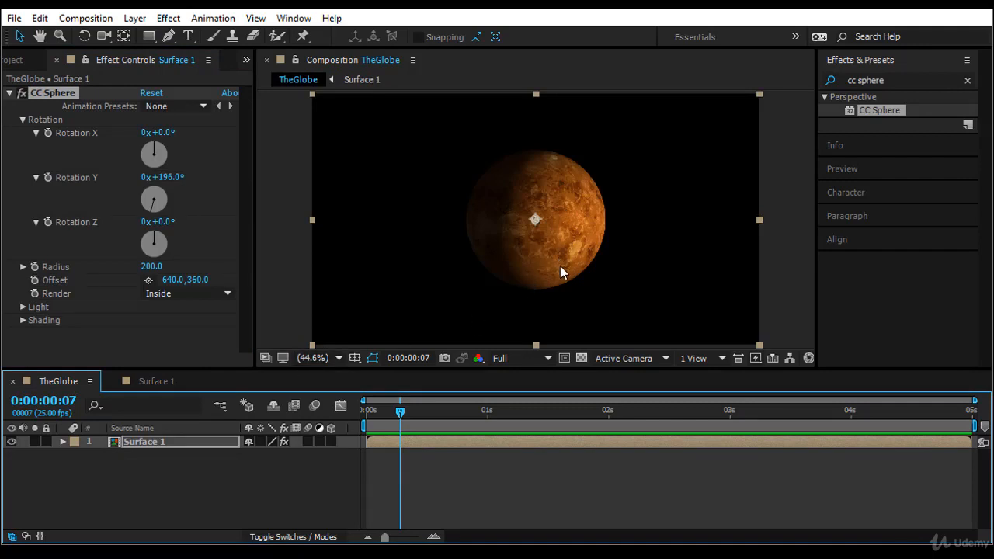
left_click(159, 380)
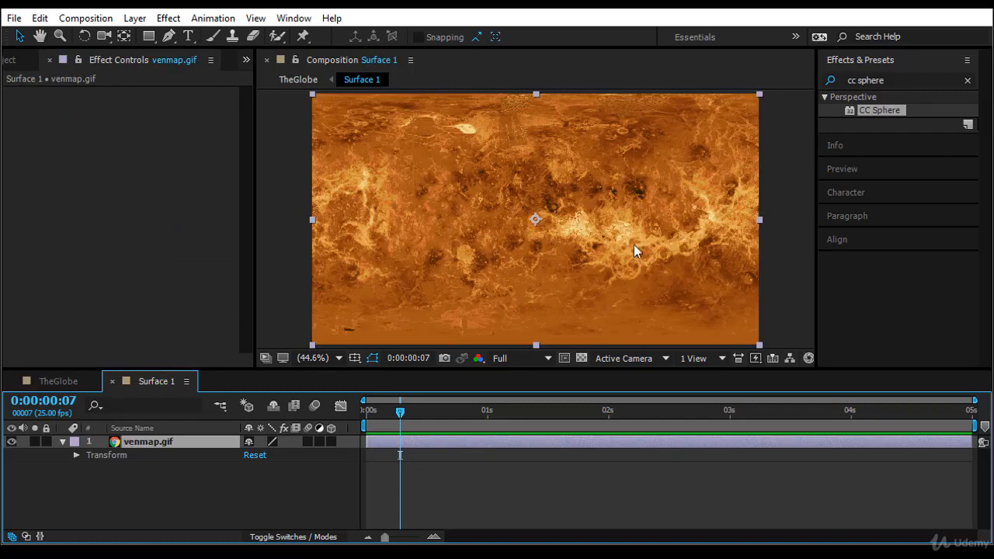
left_click(60, 382)
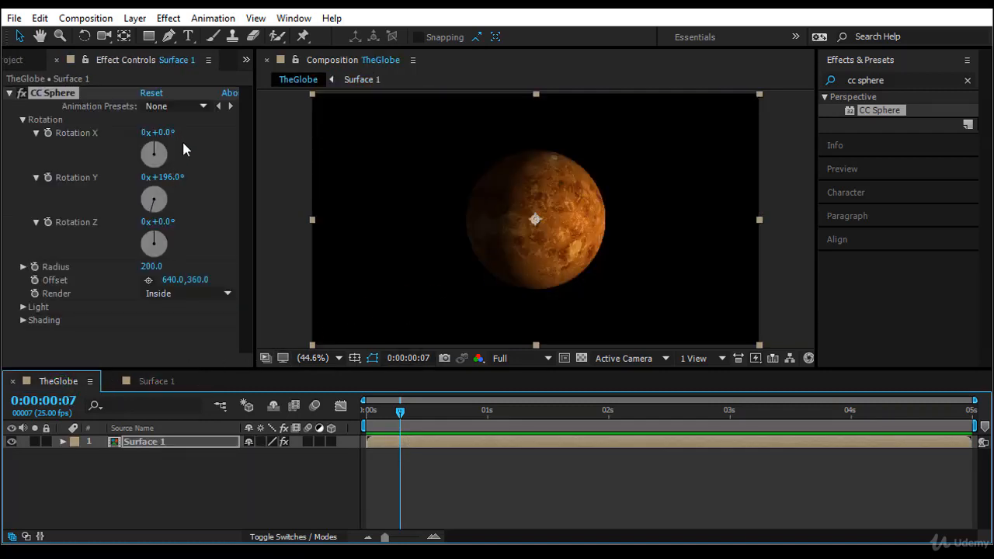
Step: Reset CC Sphere's Rotation Y and set its Render option to Full
left_click_drag(178, 181, 166, 185)
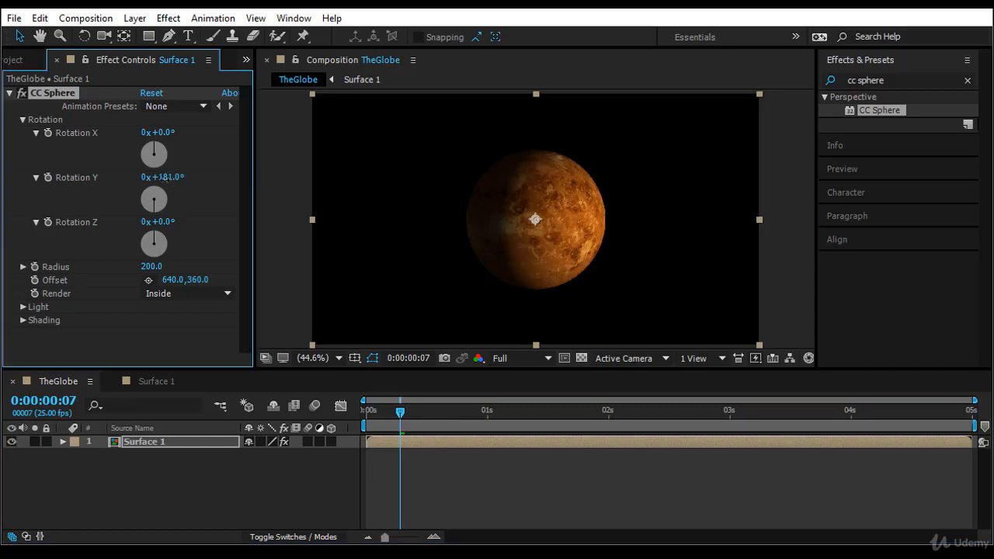
right_click(71, 180)
left_click(116, 286)
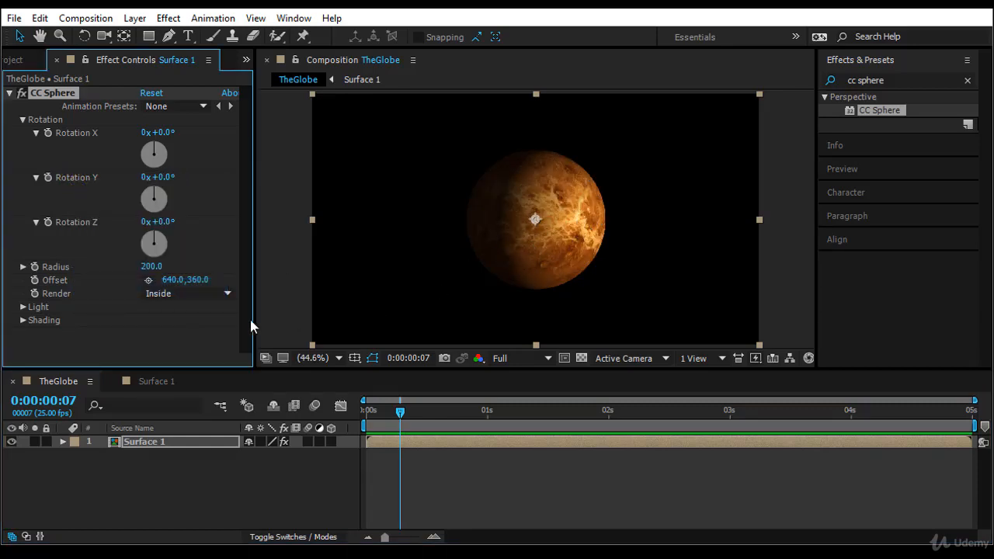
left_click(191, 293)
left_click(198, 308)
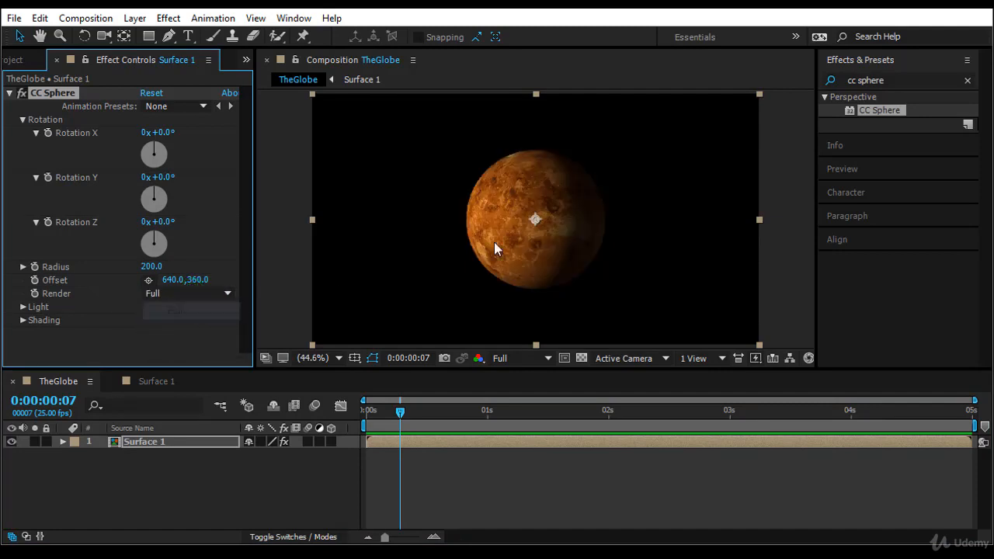
Step: Compare the surface of the sphere in TheGlobe with the flat map in Surface 1
left_click(160, 381)
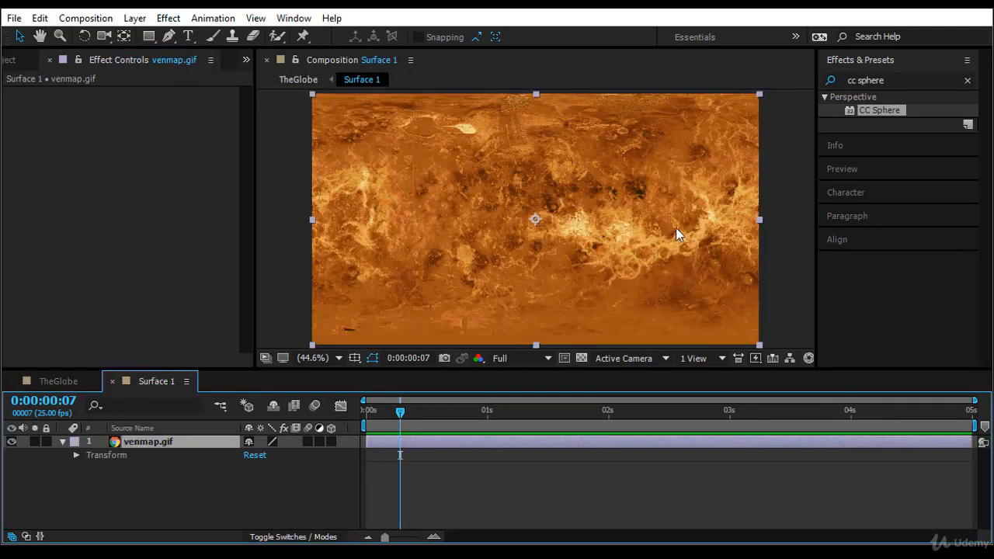
left_click(51, 380)
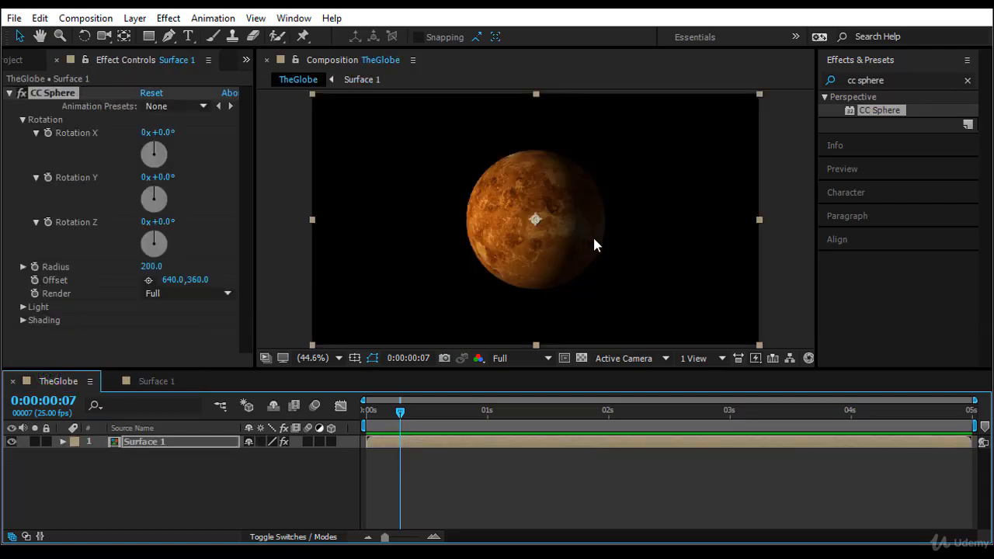
left_click(148, 380)
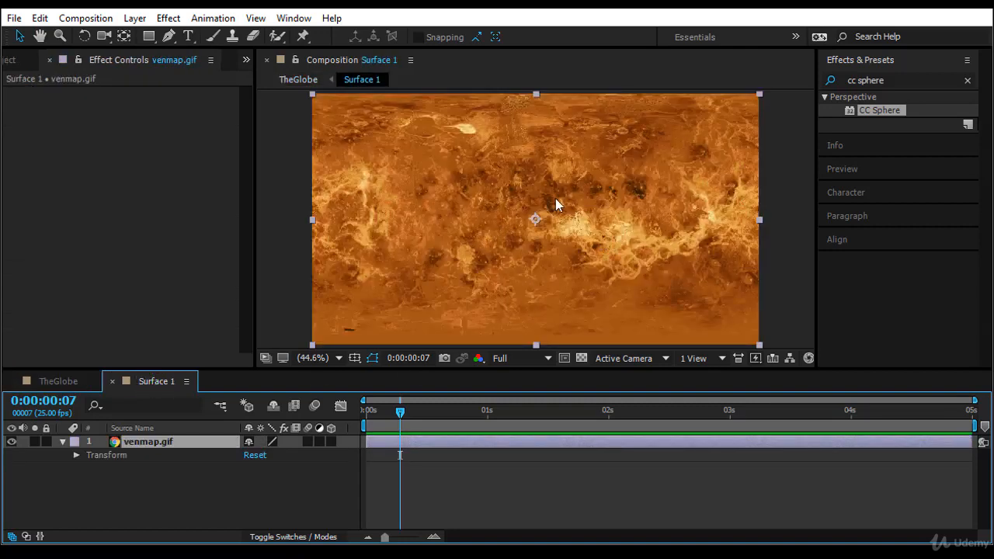